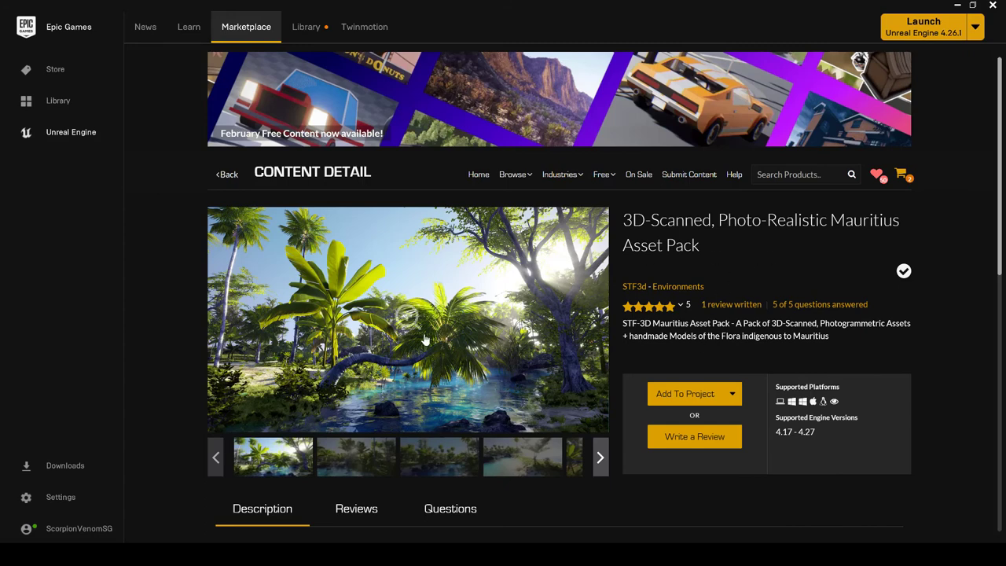
Look through the preview images of the 3D-Scanned, Photo-Realistic Mauritius Asset Pack
scroll(428, 330, down, 3)
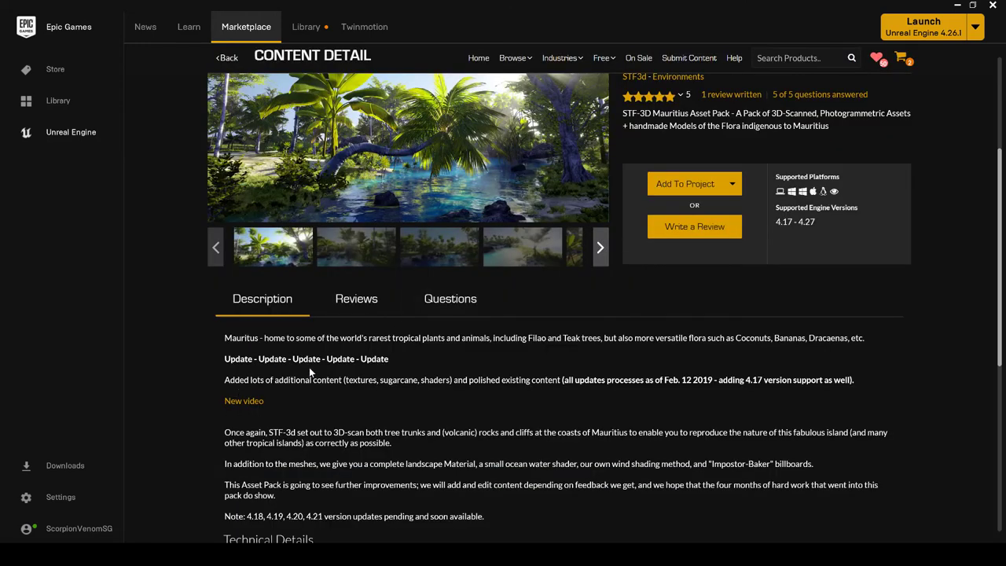
click(535, 252)
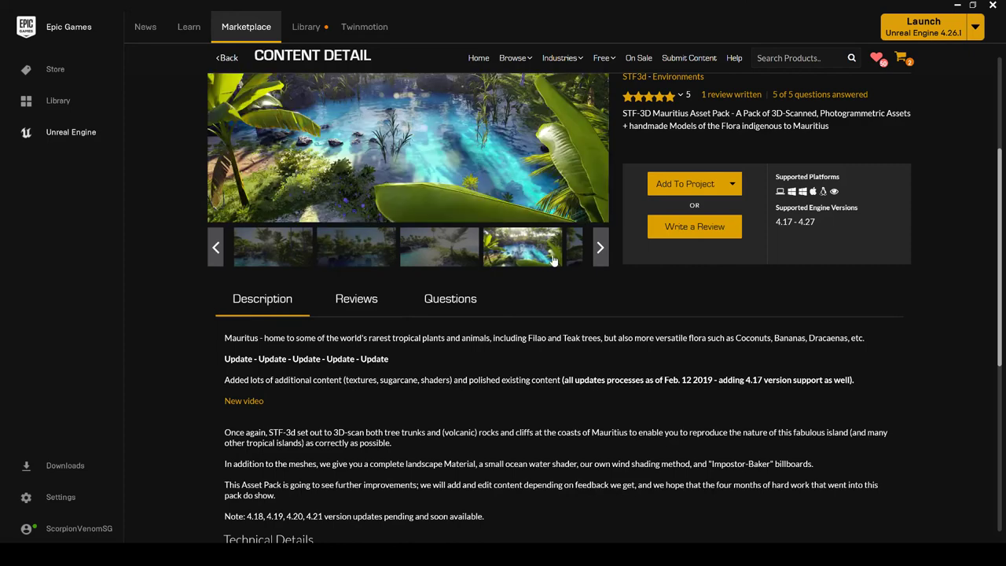
click(578, 250)
scroll(518, 315, up, 3)
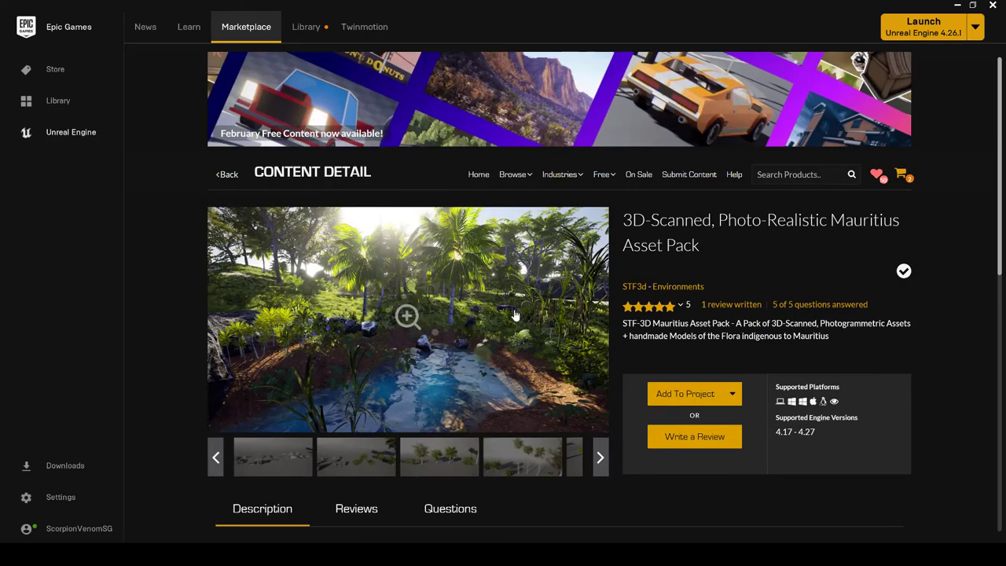
click(355, 468)
click(440, 460)
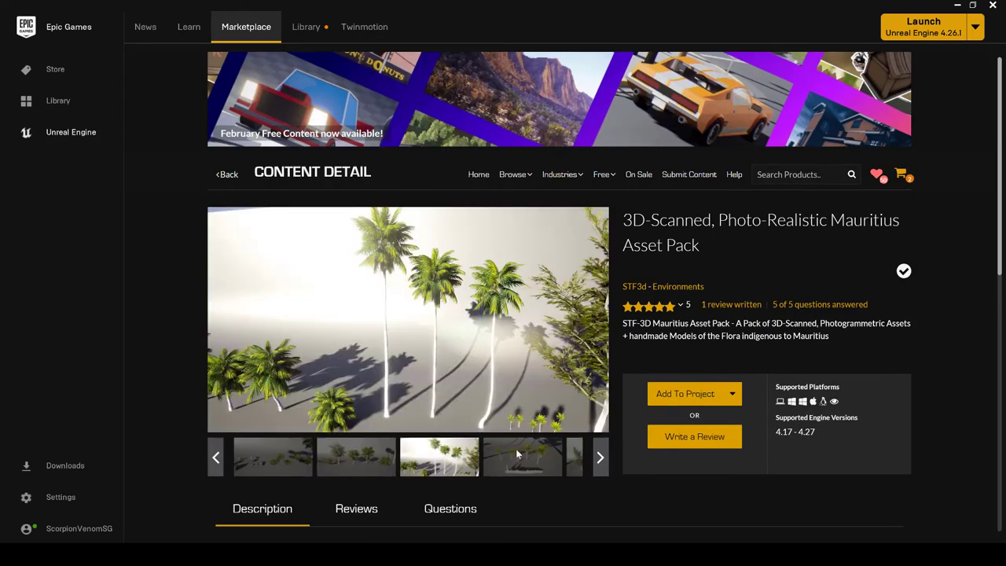
click(467, 459)
click(466, 459)
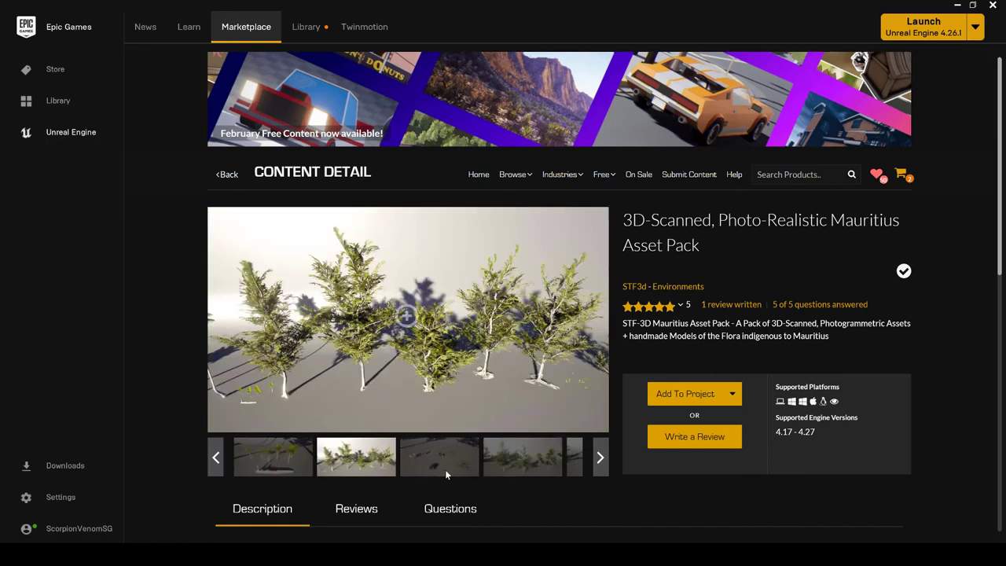
Read the Mauritius Asset Pack's description and technical details
scroll(425, 454, down, 5)
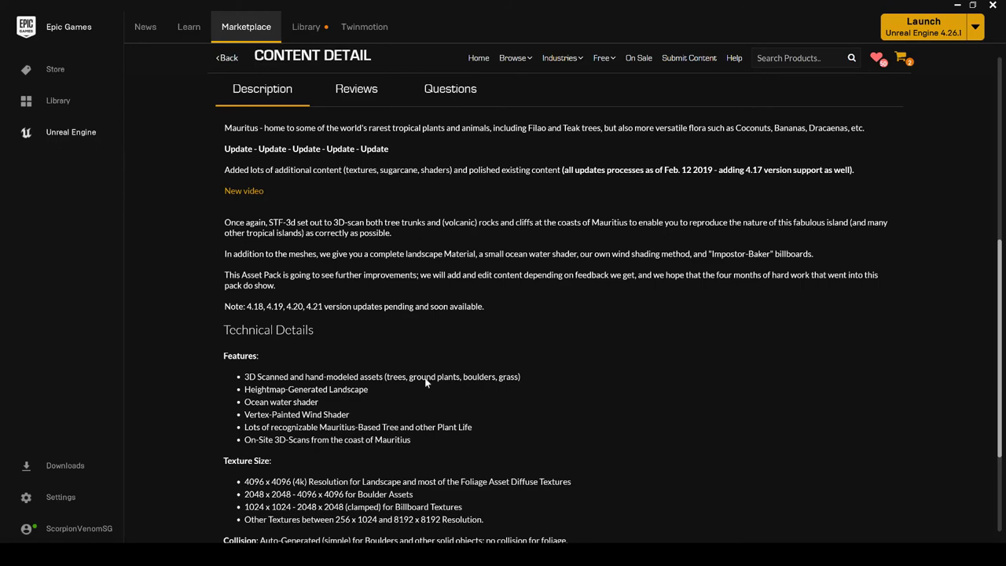
scroll(431, 385, down, 2)
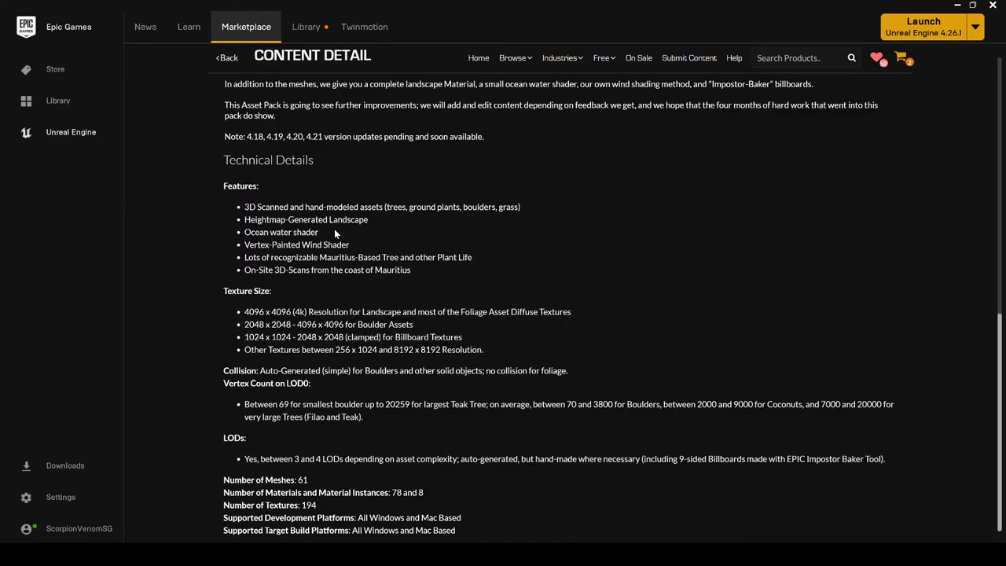
scroll(417, 477, up, 10)
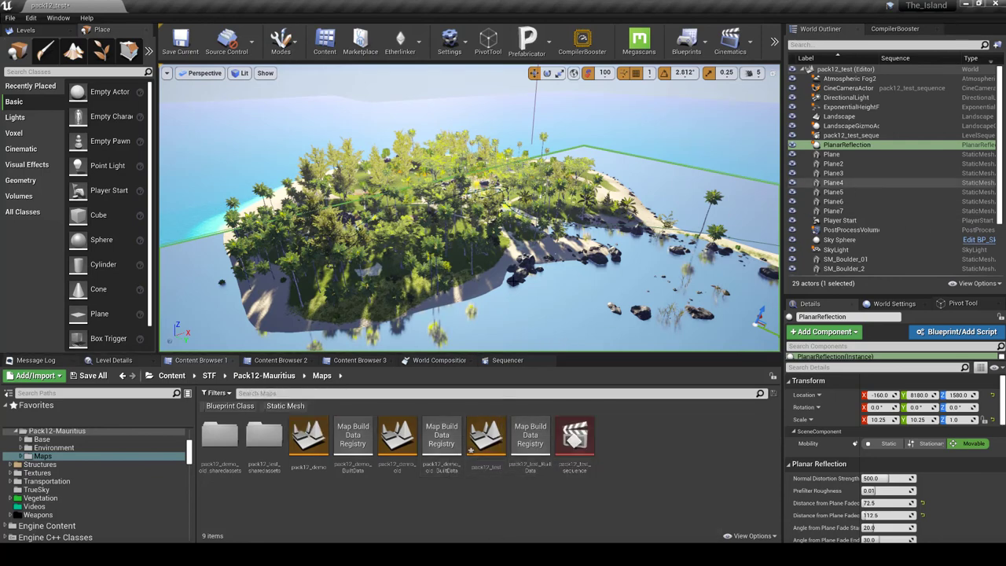
Switch to the Unreal Editor, view the island from above, and show pack12_test_sequence in Sequencer
mouse_move(502, 264)
right_down()
mouse_move(401, 285)
mouse_move(494, 257)
right_up()
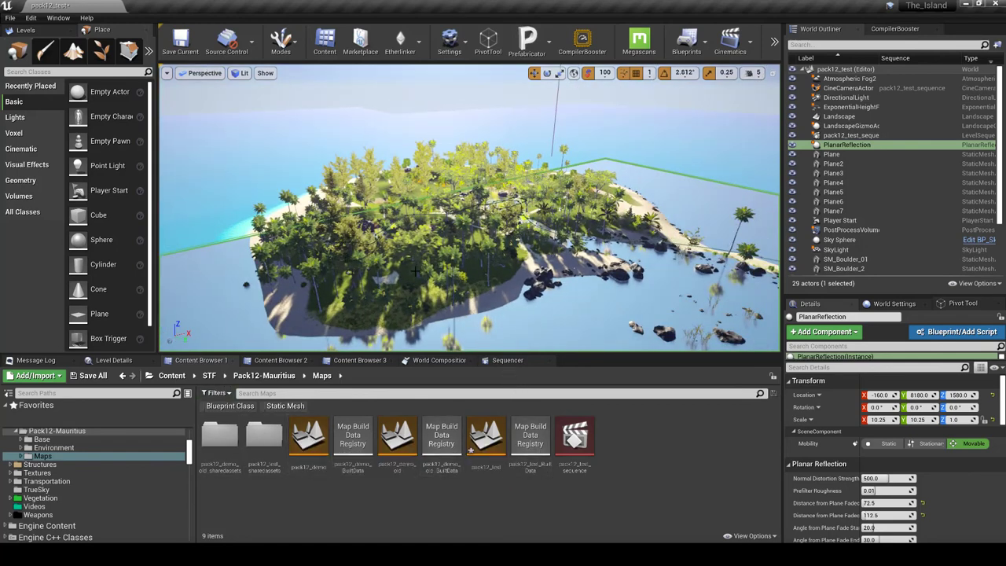
right_drag(550, 228, 471, 263)
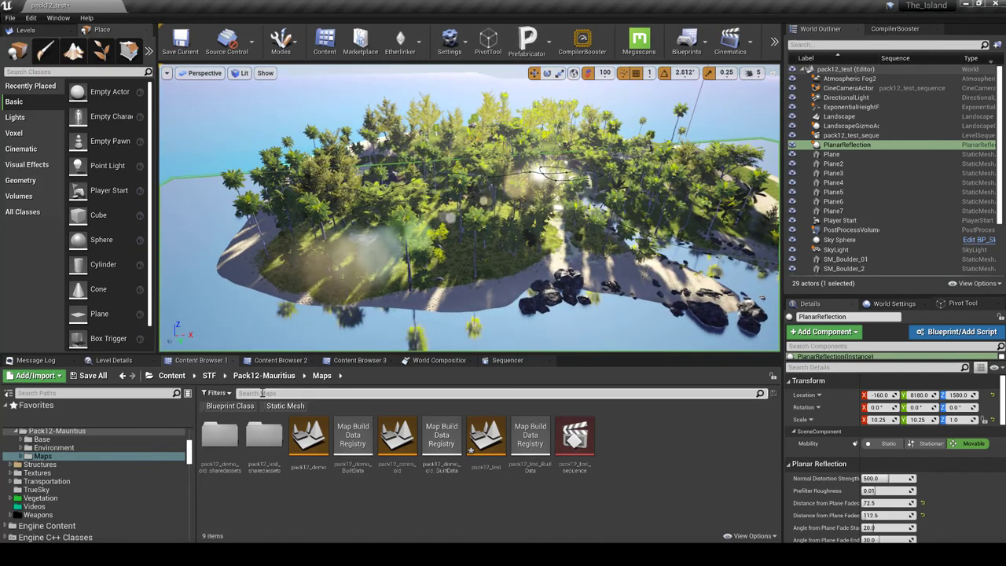
click(590, 435)
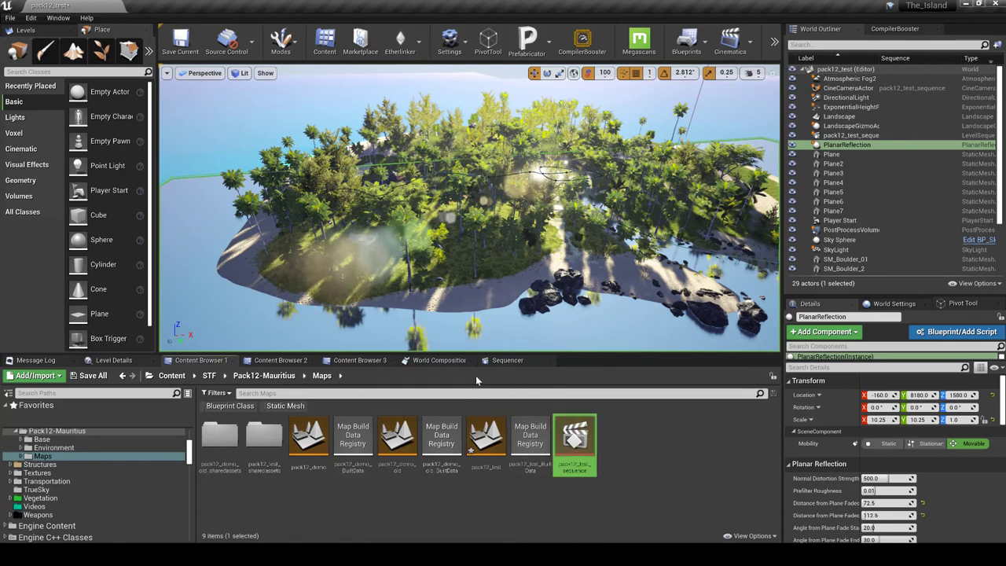
click(506, 360)
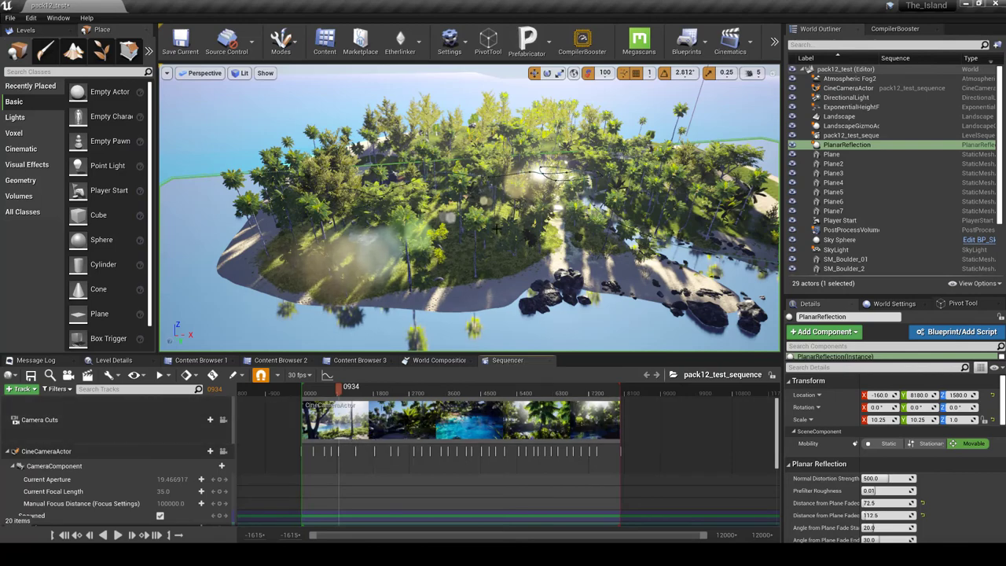
Select the CineCameraActor in the level to show its camera preview
right_drag(497, 228, 597, 245)
right_drag(390, 198, 480, 187)
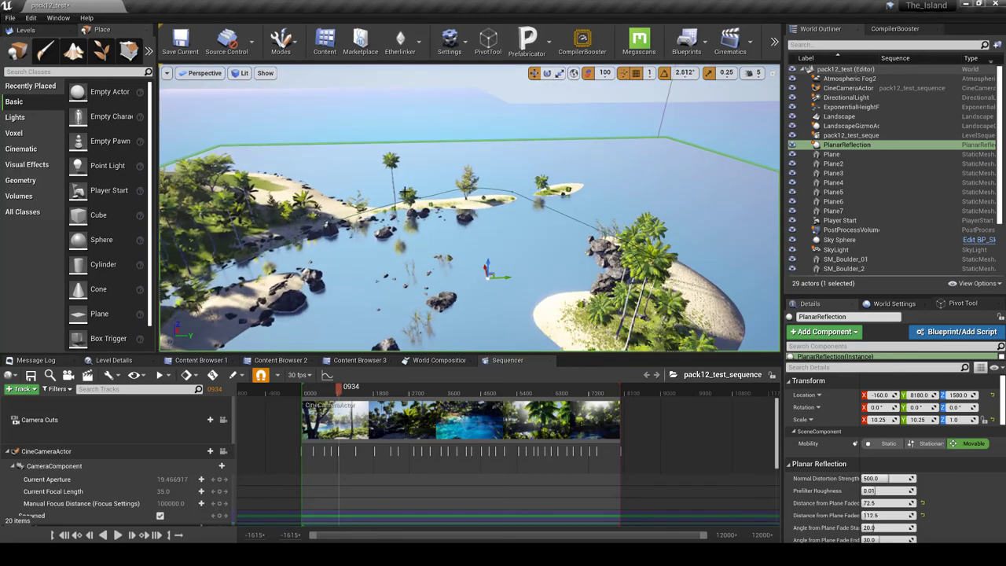
click(856, 88)
key(f)
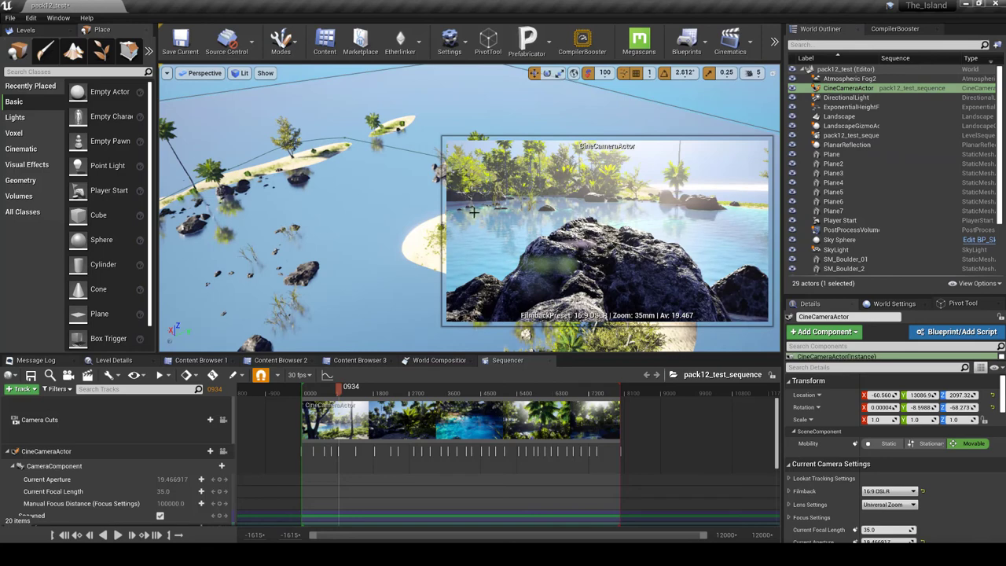
Clear the selection and pick the CineCameraActor's path key at frame 1370 in the viewport
click(839, 70)
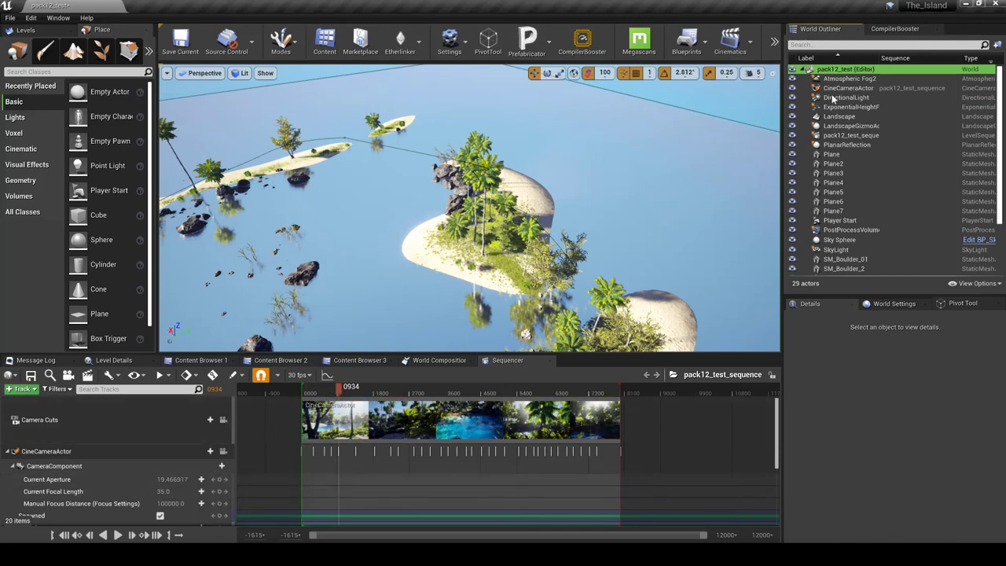
click(404, 149)
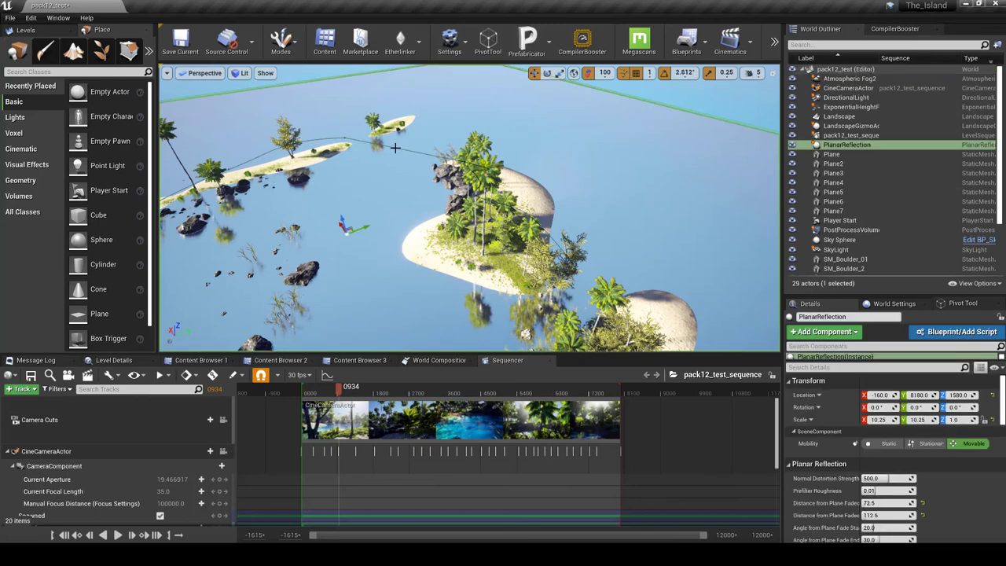
click(345, 138)
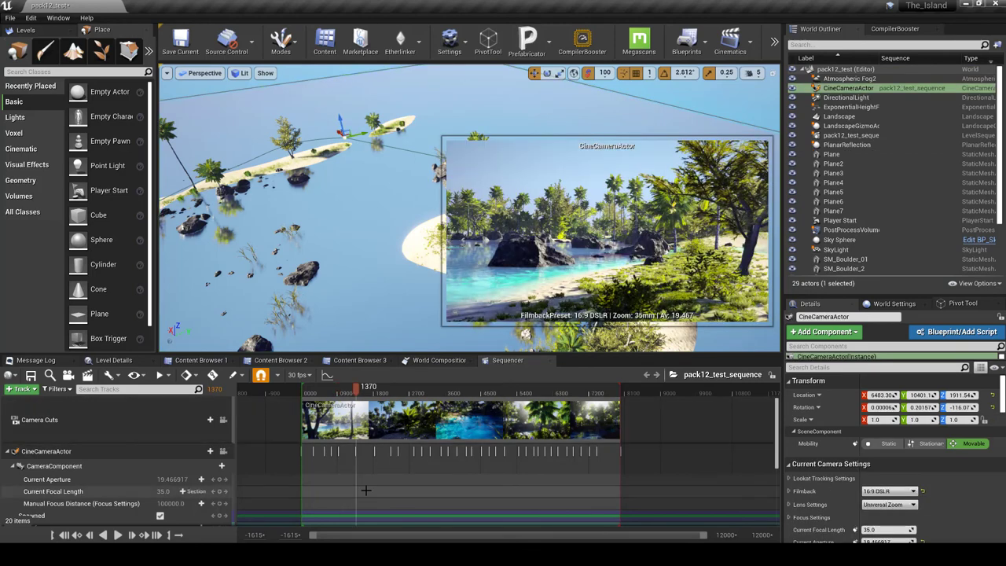
Expand the Rotation and Scale channels of the camera's Transform track to examine its keyframes alongside Location
scroll(362, 470, down, 3)
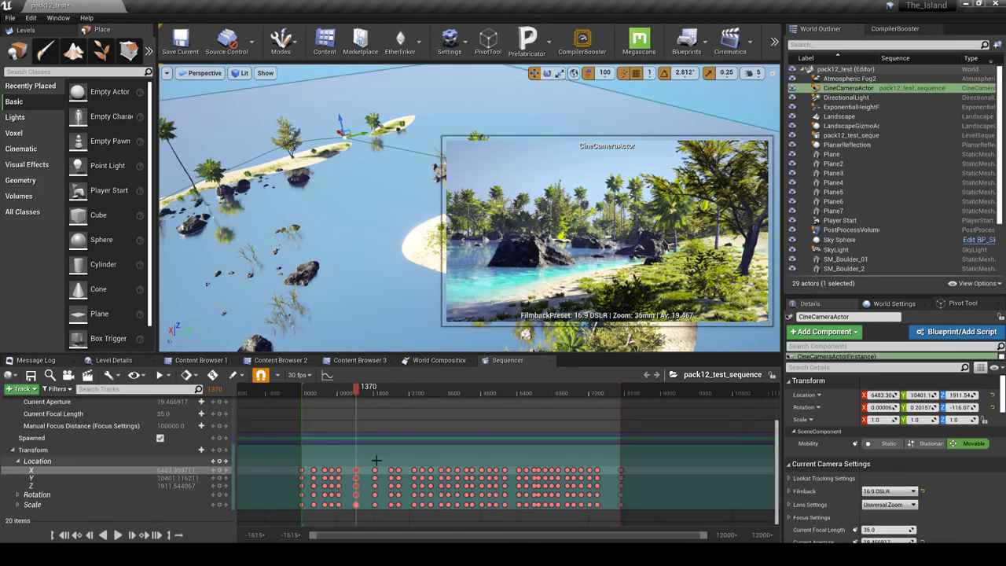
click(27, 471)
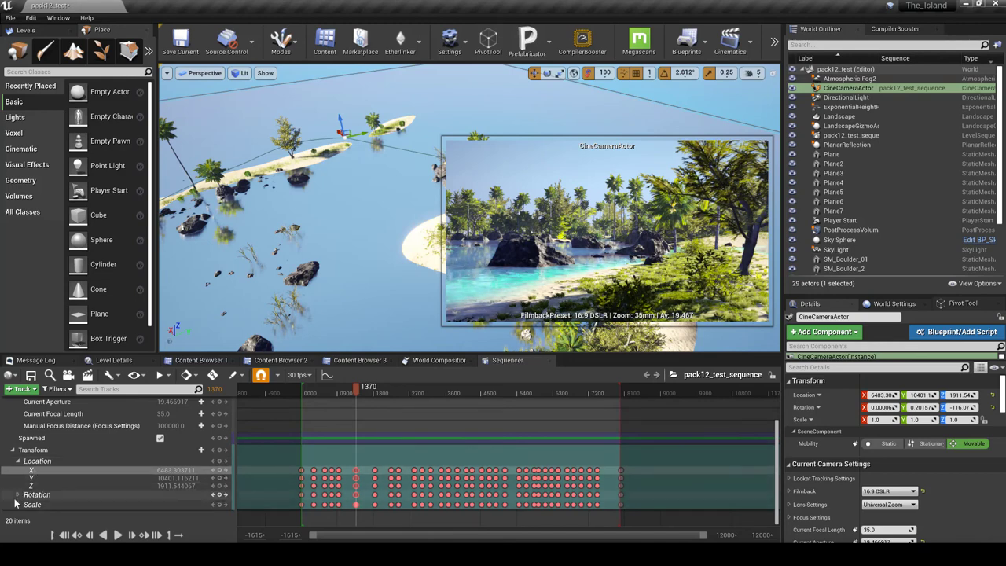
click(17, 495)
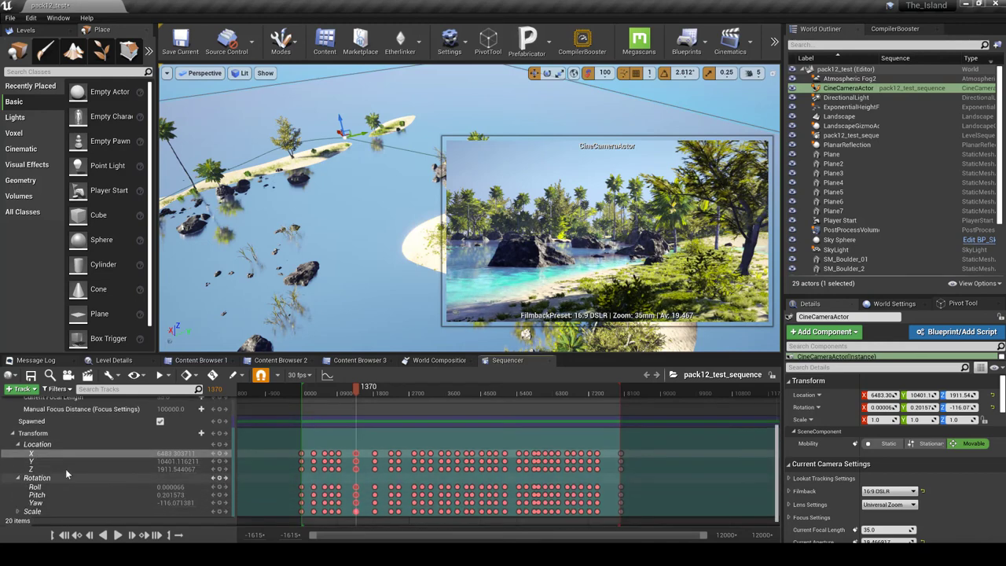
scroll(65, 469, down, 1)
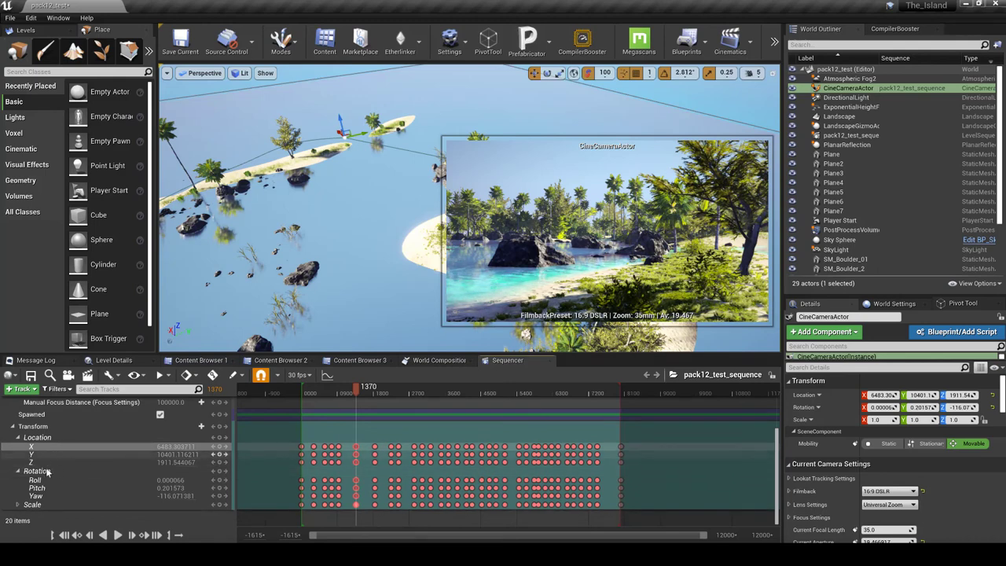
click(18, 504)
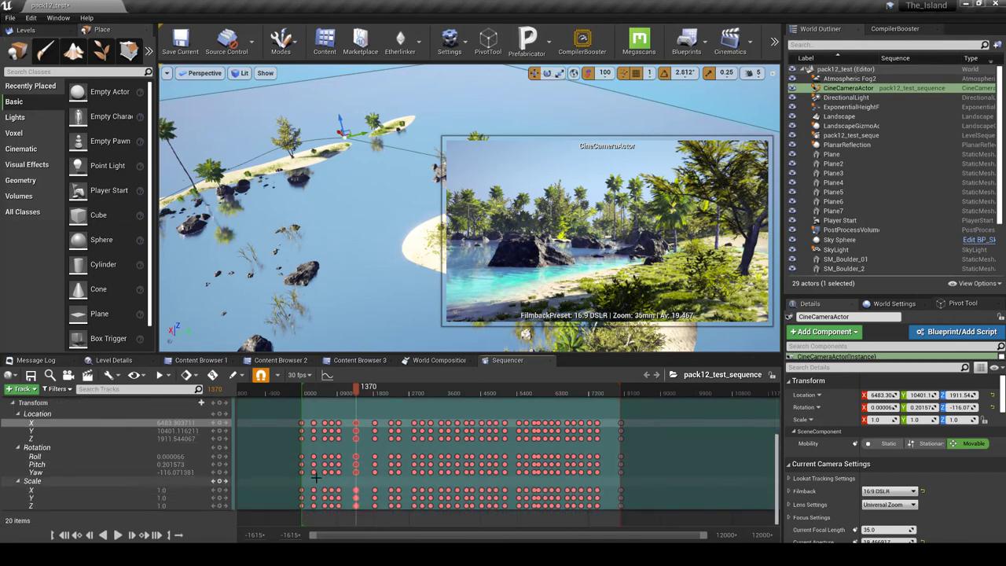
Preview the camera shots at the Location keyframes at frames 1841, 2825 and 3508
click(376, 422)
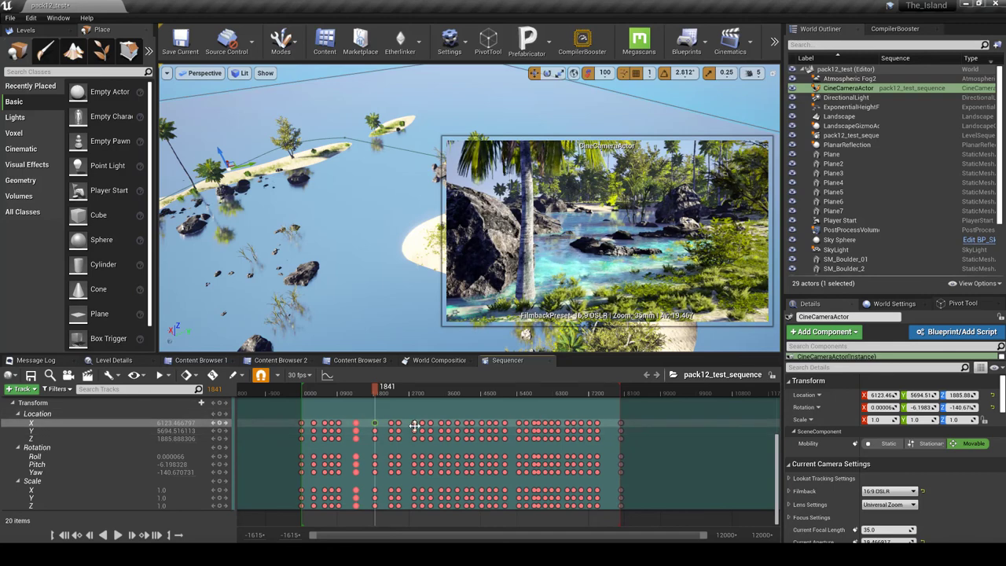
click(414, 425)
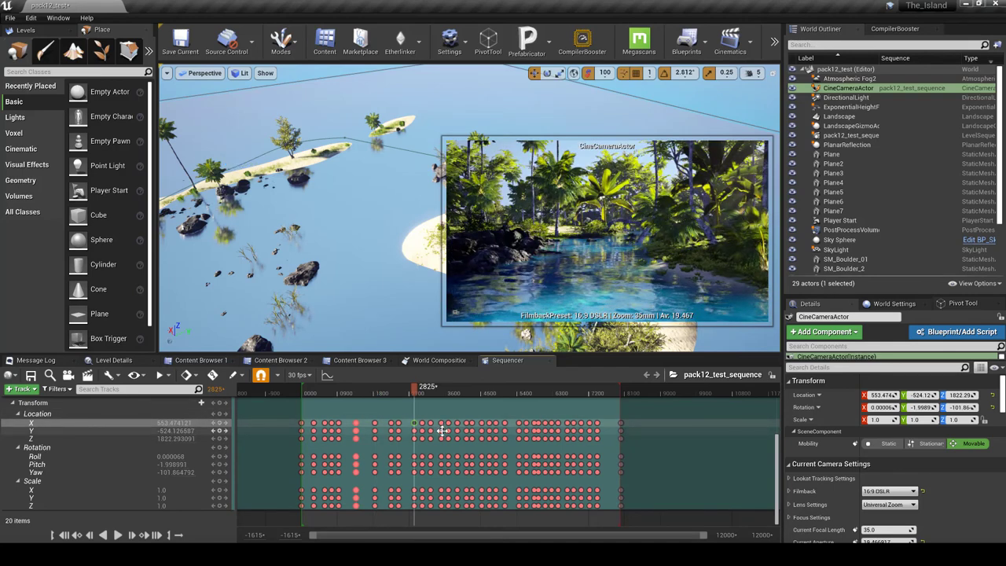
click(442, 430)
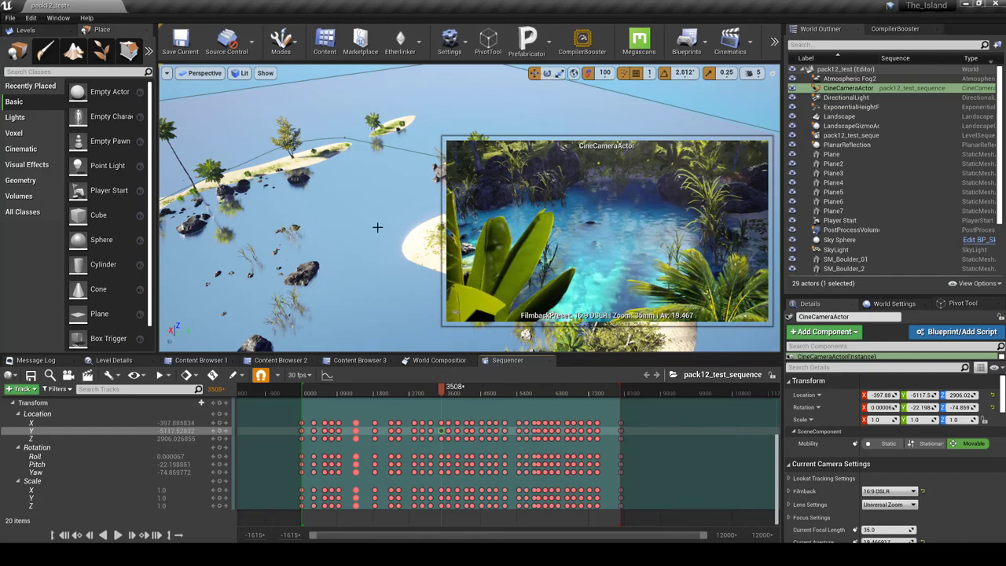
Close the camera preview and inspect the main island's palm forest from above
click(600, 271)
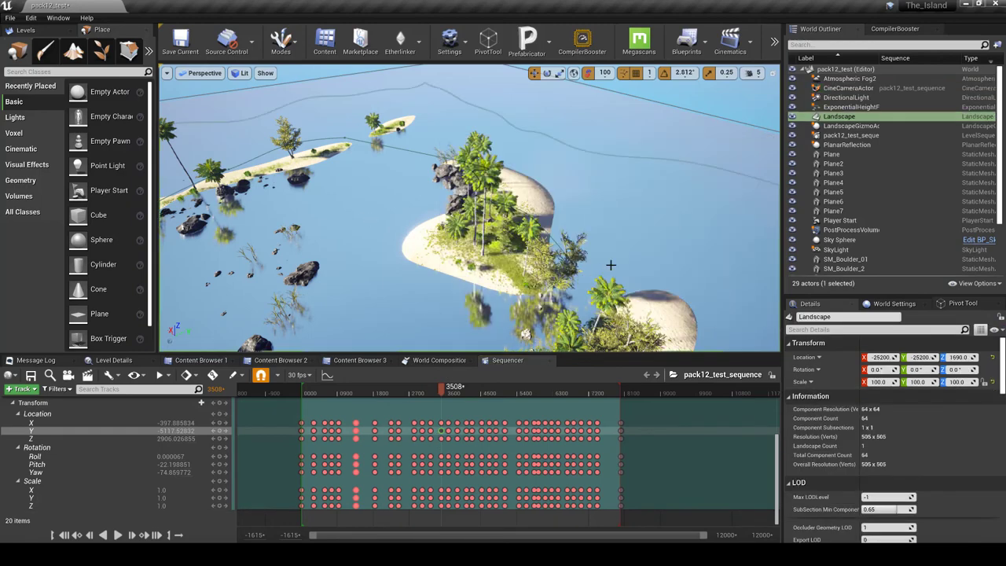
key(w)
right_drag(625, 185, 646, 245)
key(s)
right_drag(433, 263, 433, 263)
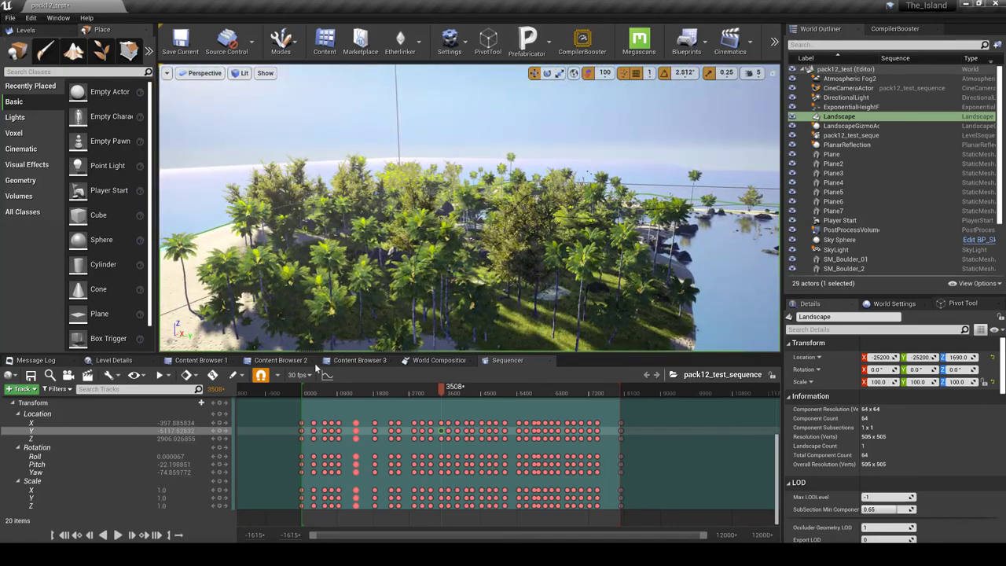
Browse the project content to the BillboardMaterials folder inside Pack12-Mauritius/Base
click(201, 359)
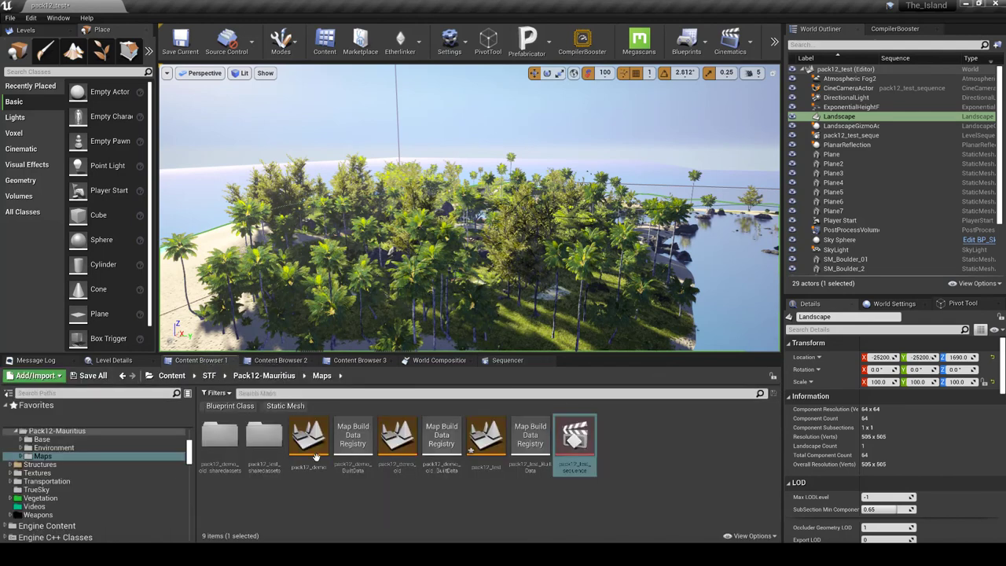
click(264, 376)
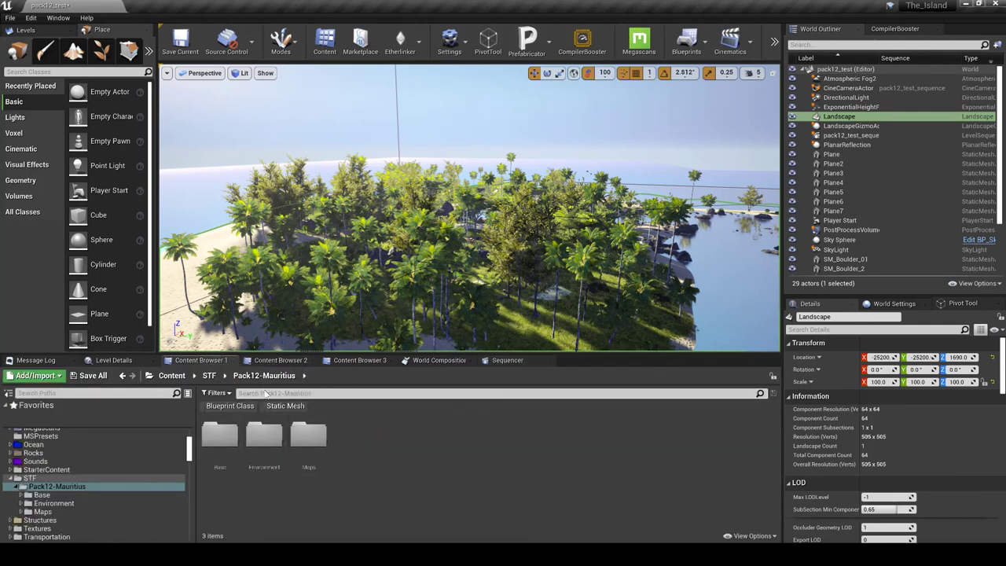
double_click(228, 456)
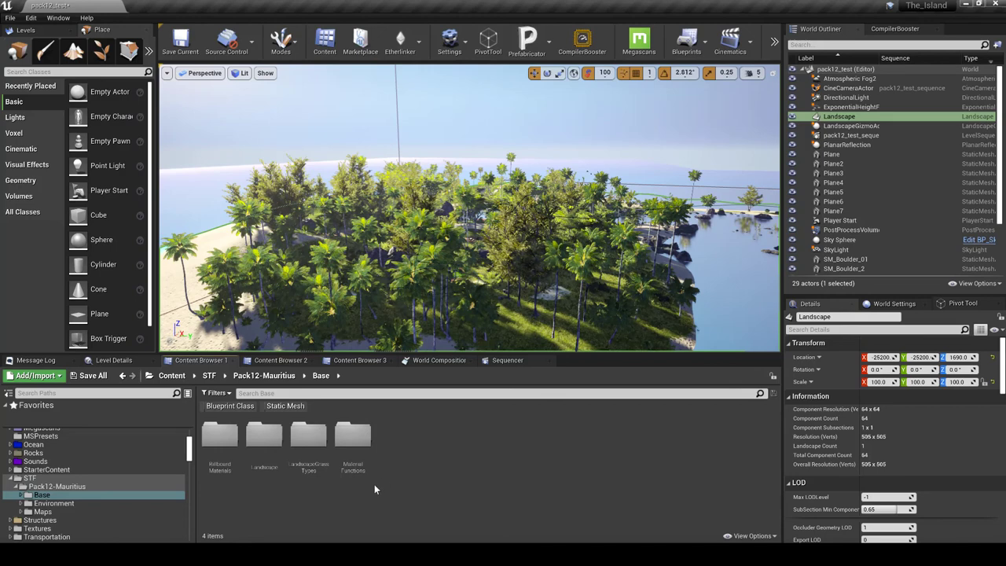
double_click(220, 436)
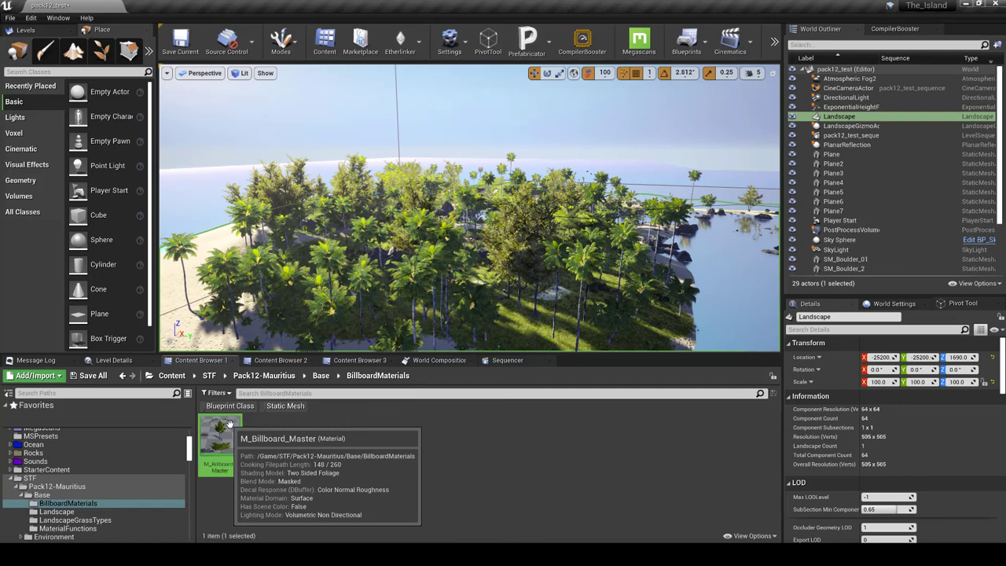
Open the M_Billboard_Master material, examine the BaseColor texture nodes in its graph, and close the material editor
double_click(229, 424)
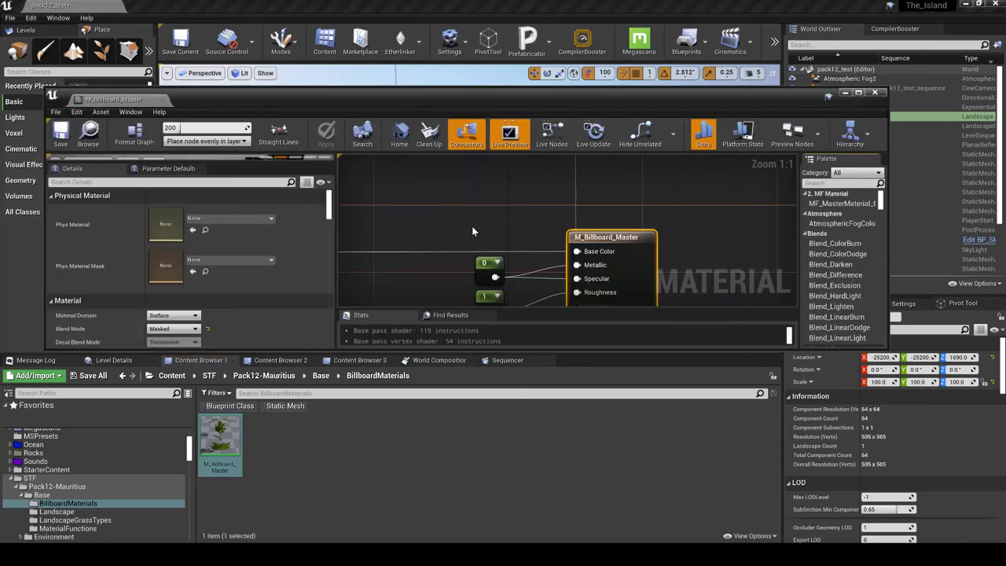
scroll(471, 225, down, 2)
right_drag(463, 238, 616, 177)
right_drag(671, 222, 780, 174)
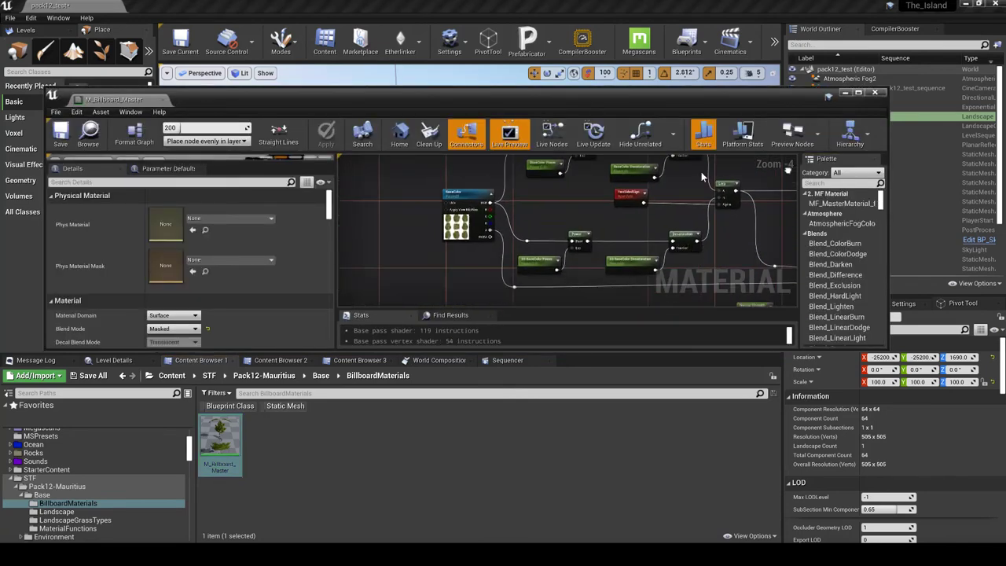
scroll(501, 214, up, 5)
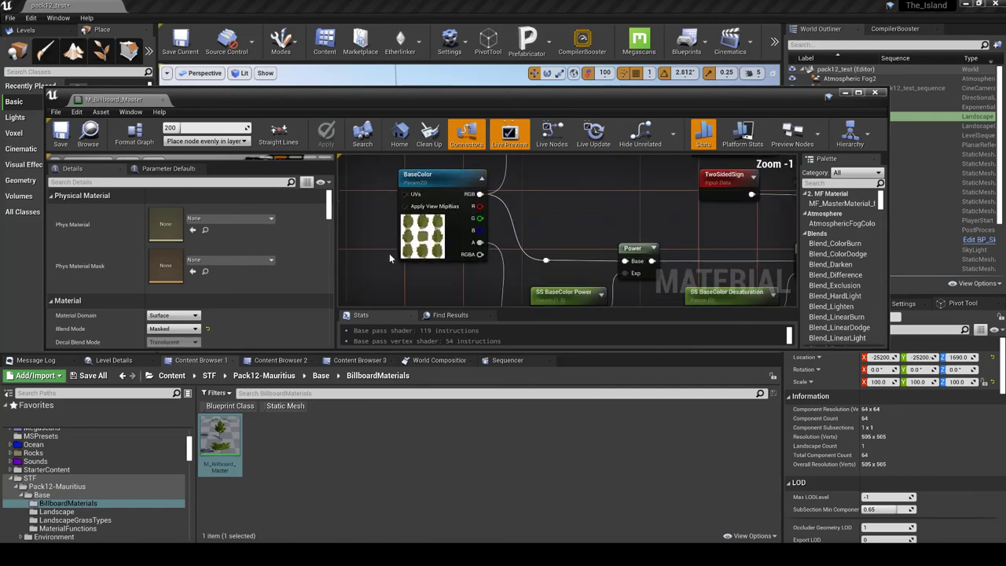
click(875, 92)
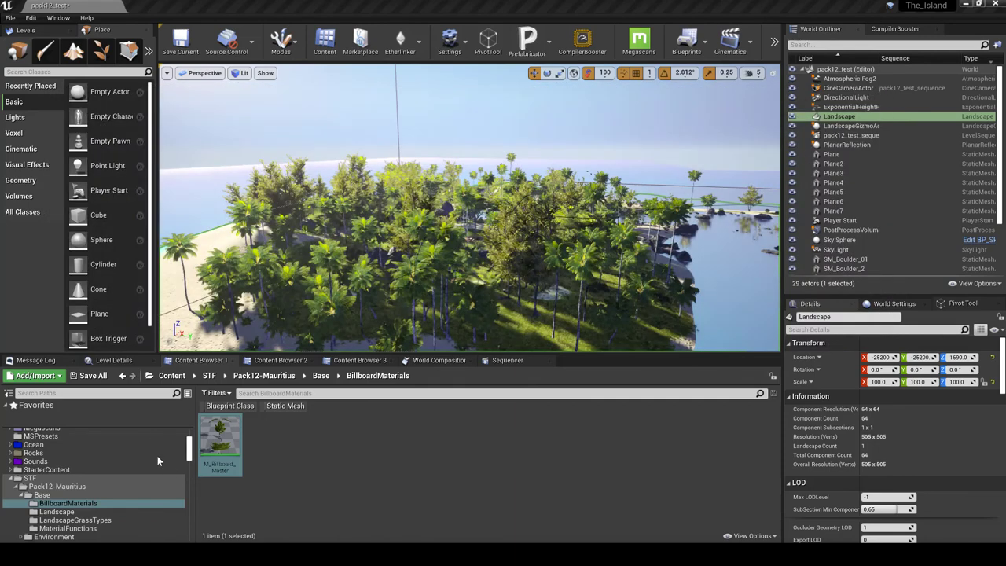
Open the Reference Viewer for M_Billboard_Master and examine the Filao01 BaseColor and Normal textures it references
right_click(217, 427)
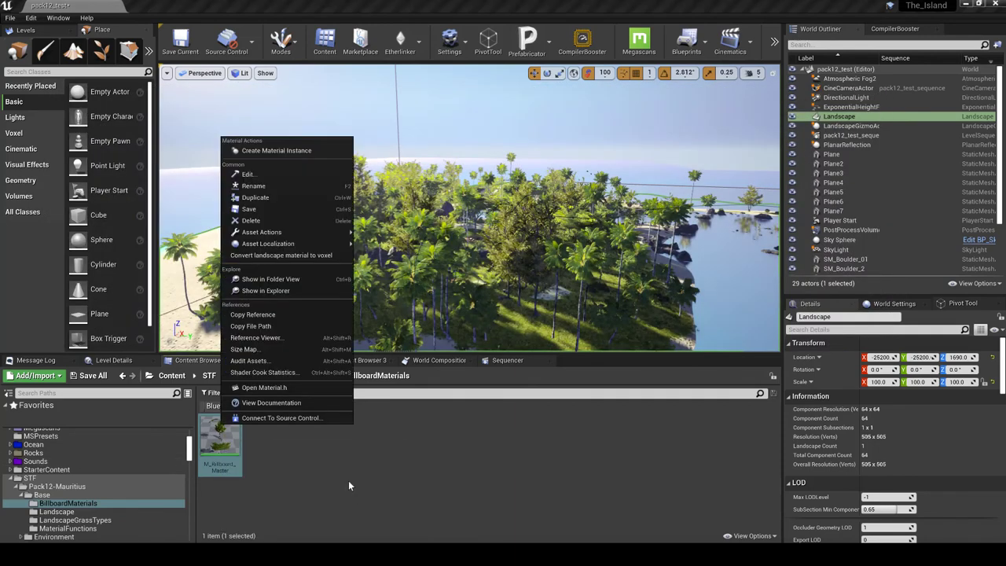
click(273, 337)
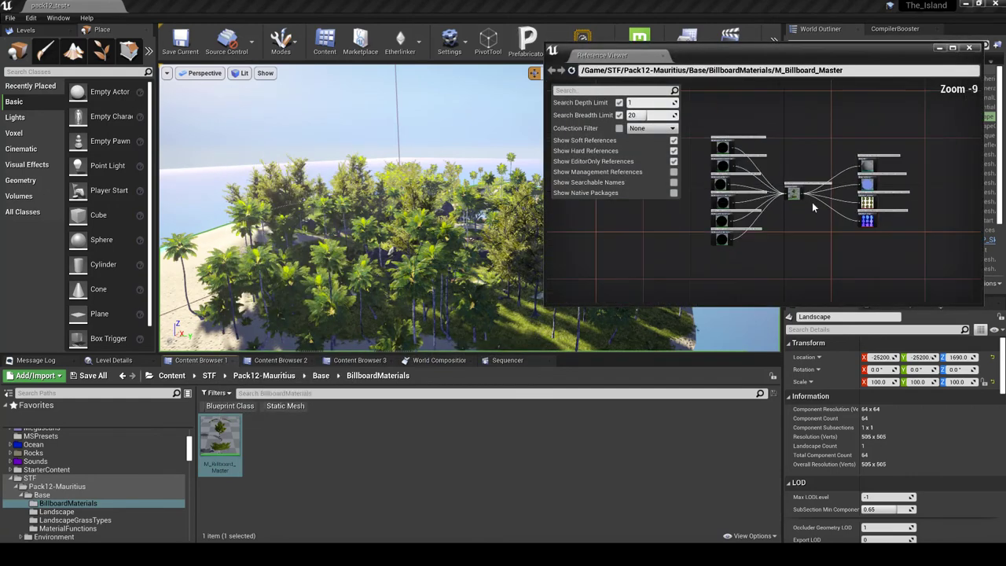
right_drag(847, 188, 707, 210)
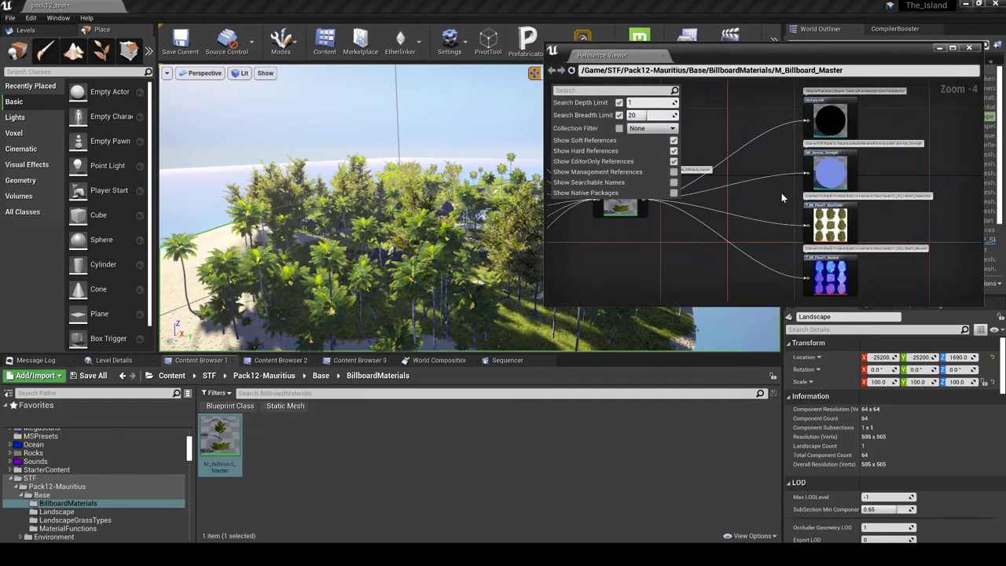
scroll(829, 267, up, 4)
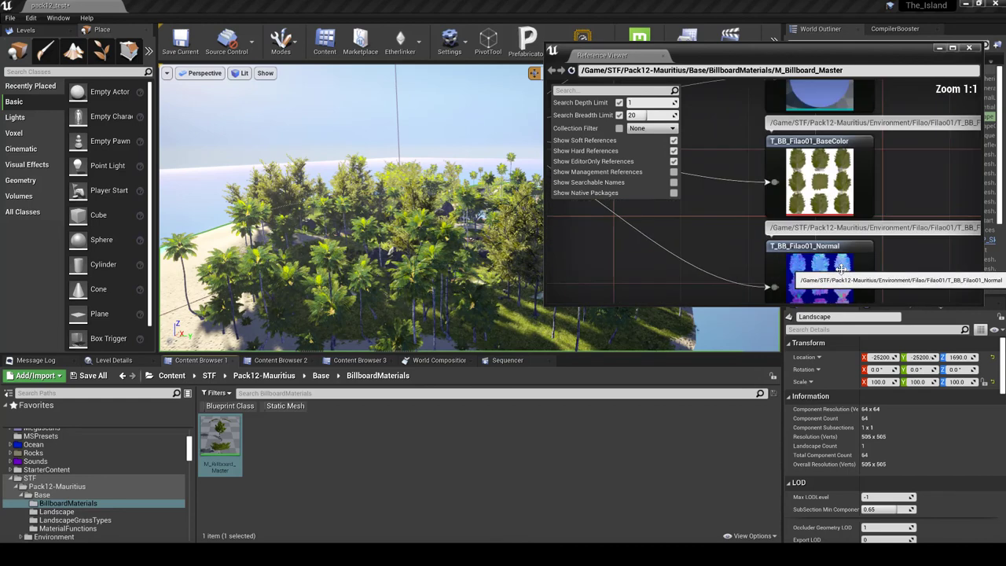
scroll(849, 268, down, 6)
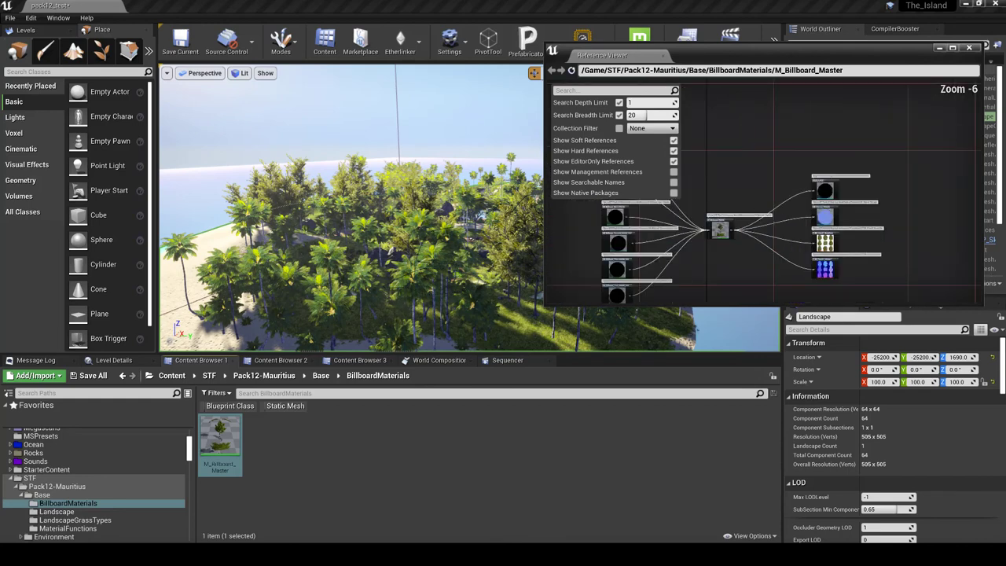
Examine the billboard material instances that reference M_Billboard_Master, including the BigLeafs, Bush, Coconut and Teak ones
scroll(774, 190, up, 6)
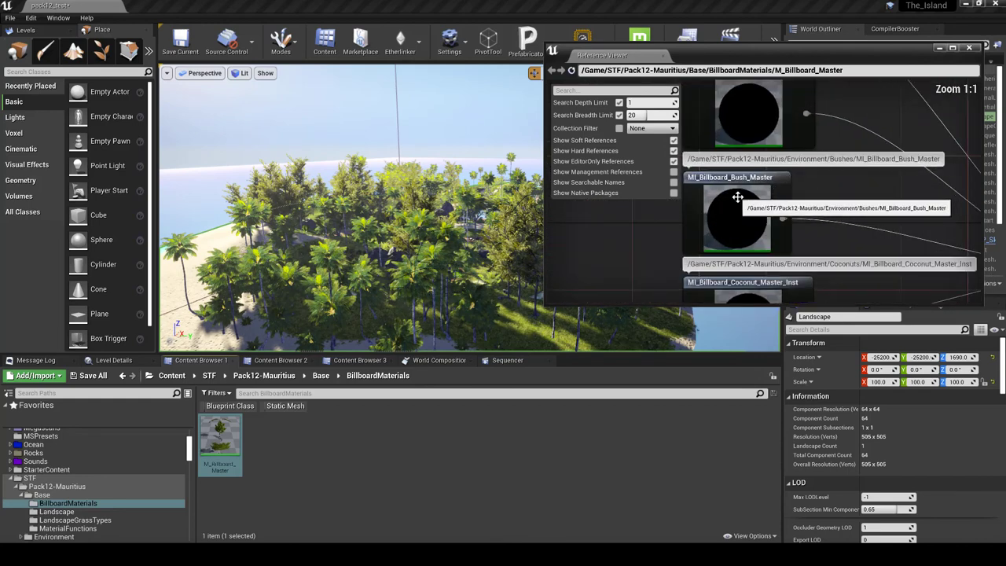
right_drag(878, 145, 877, 218)
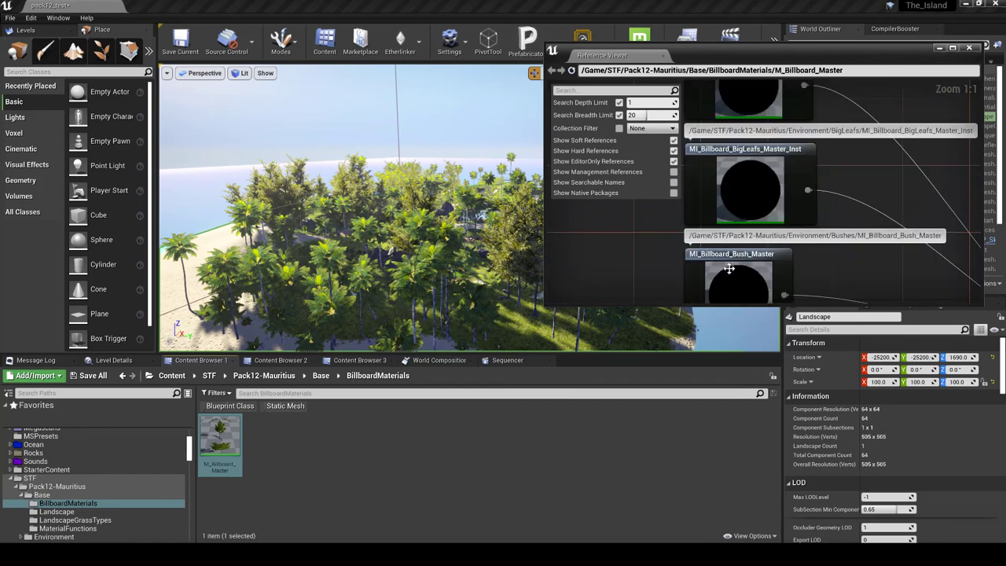
right_drag(845, 166, 809, 103)
right_drag(833, 247, 834, 162)
scroll(830, 231, down, 3)
scroll(767, 247, up, 3)
right_drag(848, 228, 817, 232)
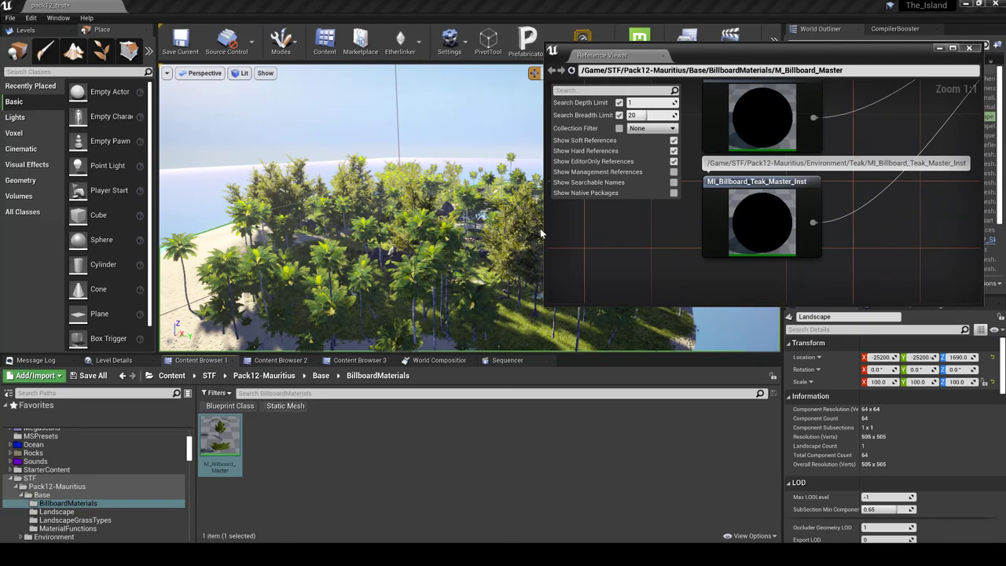
Leave the Reference Viewer and look through the materials and textures in the Base/Landscape folder
click(259, 433)
click(321, 376)
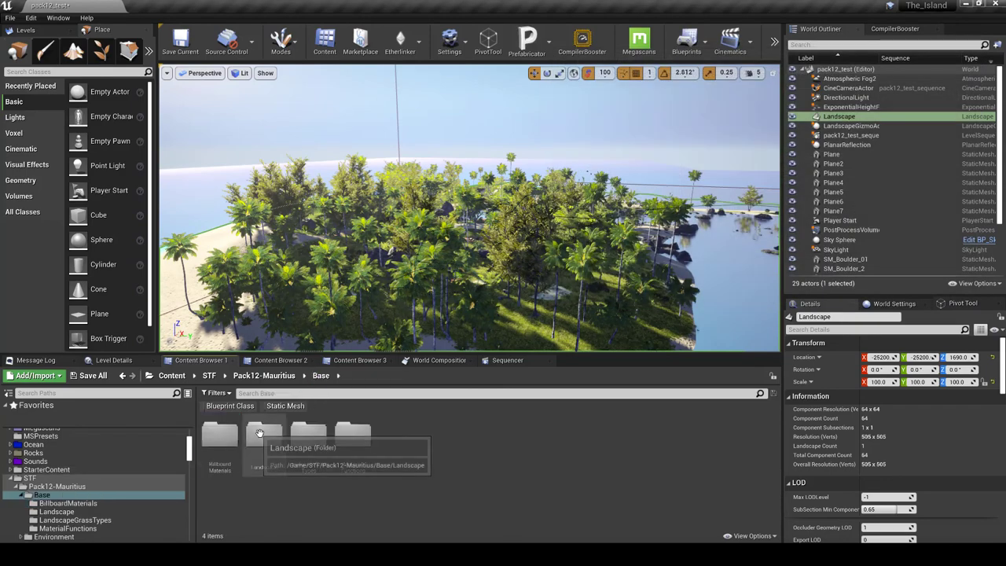
double_click(265, 430)
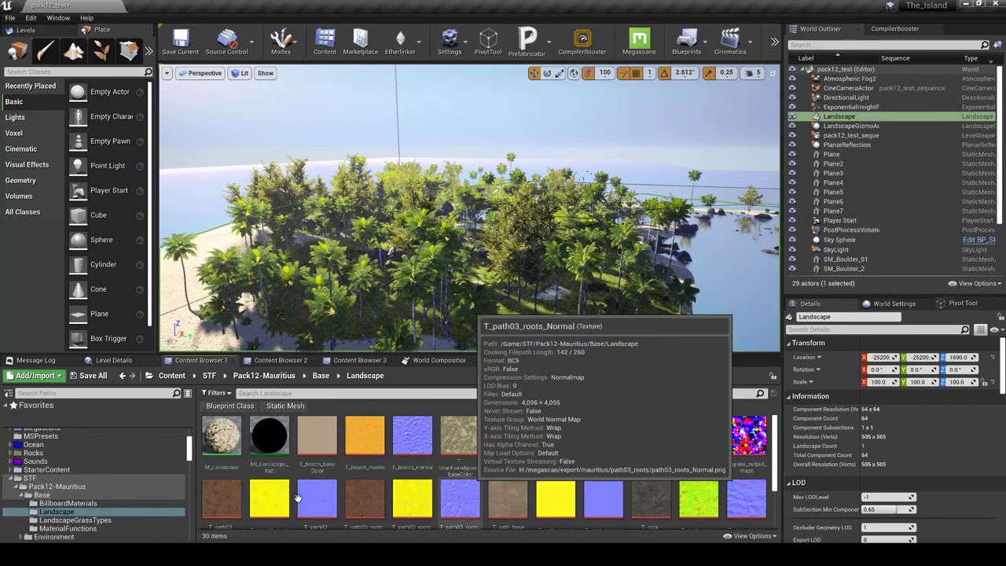
scroll(361, 452, down, 2)
scroll(361, 452, up, 2)
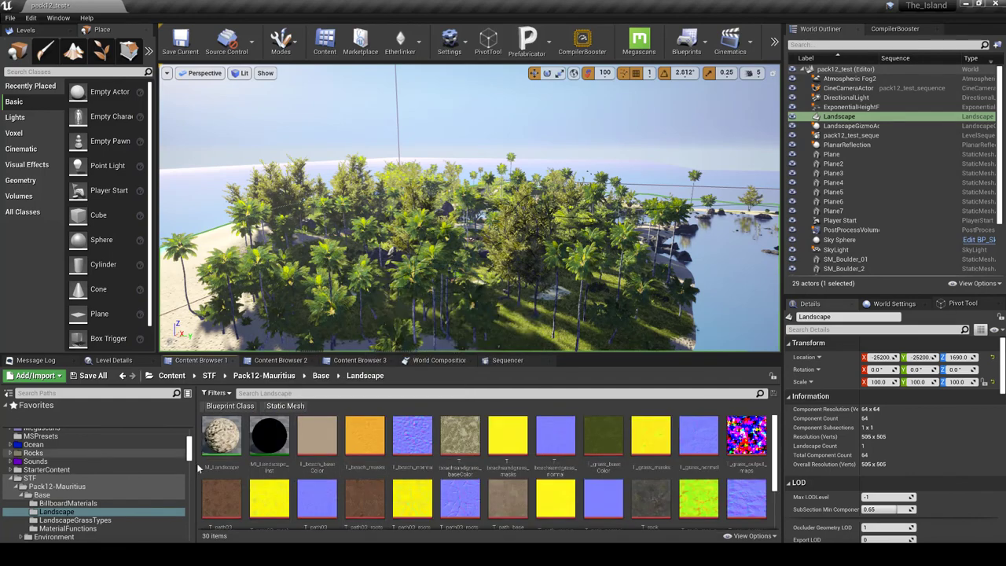
Inspect the grassy ground beneath the palms and the sandy shoreline up close
right_drag(286, 309, 360, 366)
key(w)
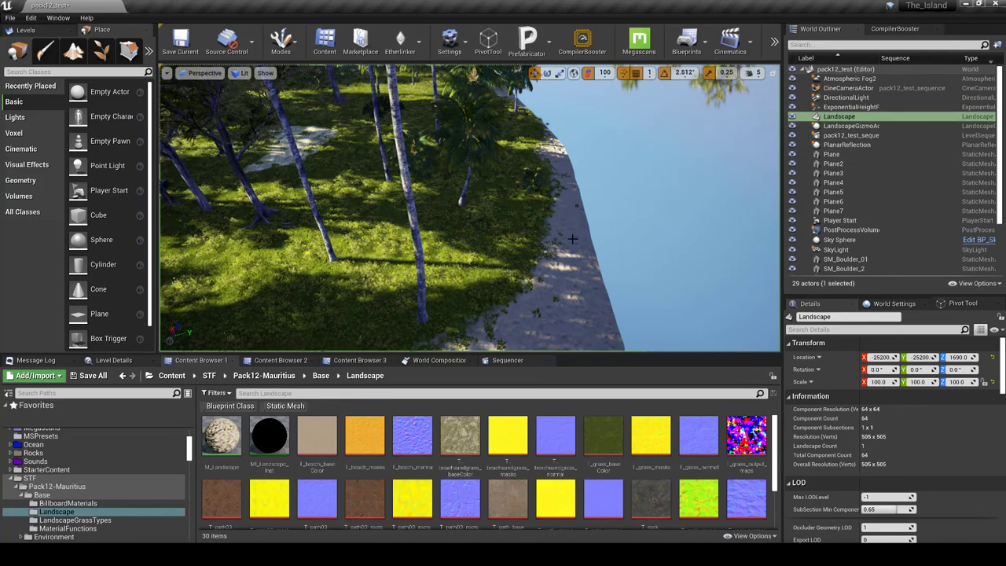
right_drag(485, 230, 471, 231)
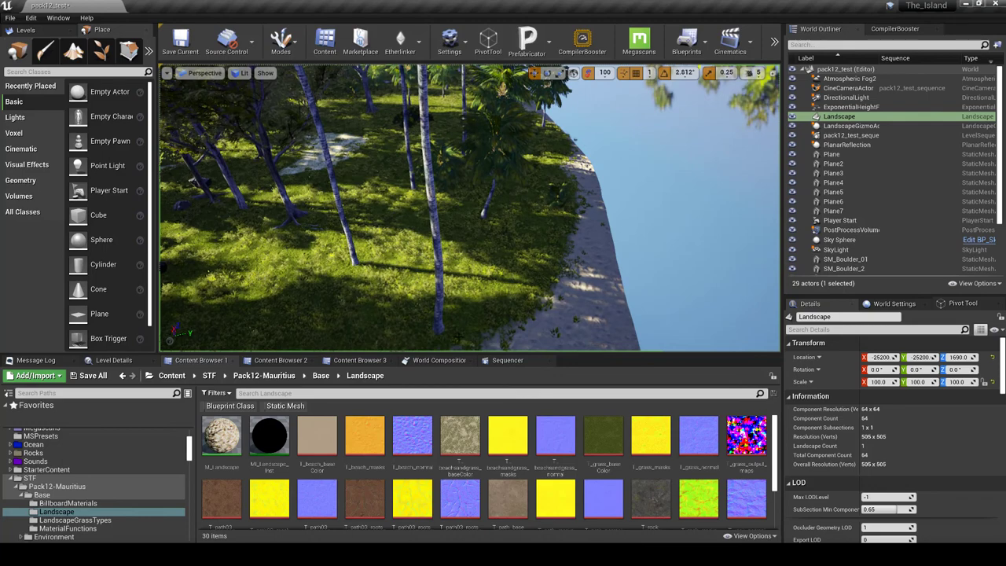
right_drag(503, 267, 469, 206)
Switch to Landscape mode with the Paint tool and review the target layers from layer01 through Layer08
click(284, 43)
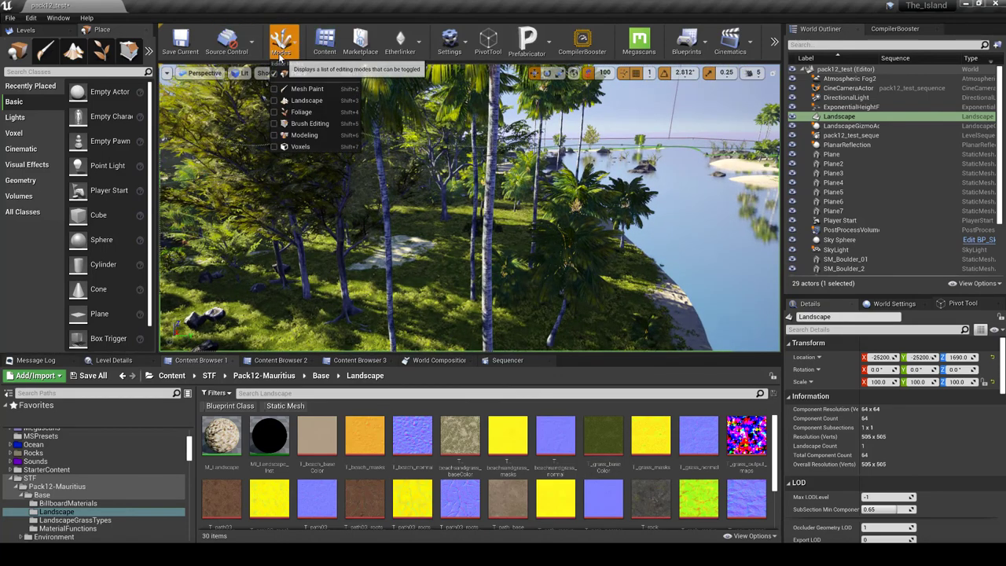
click(297, 103)
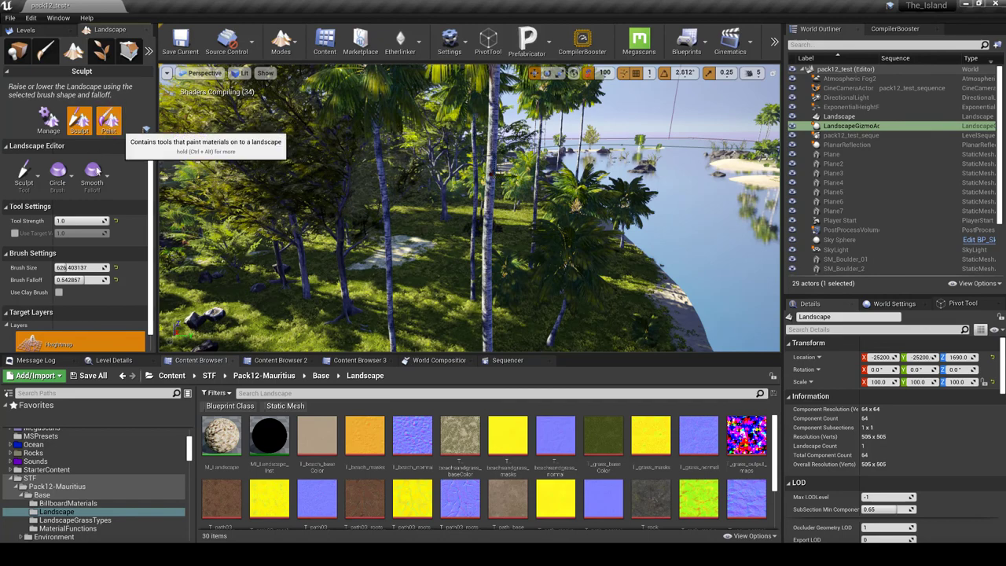
click(109, 131)
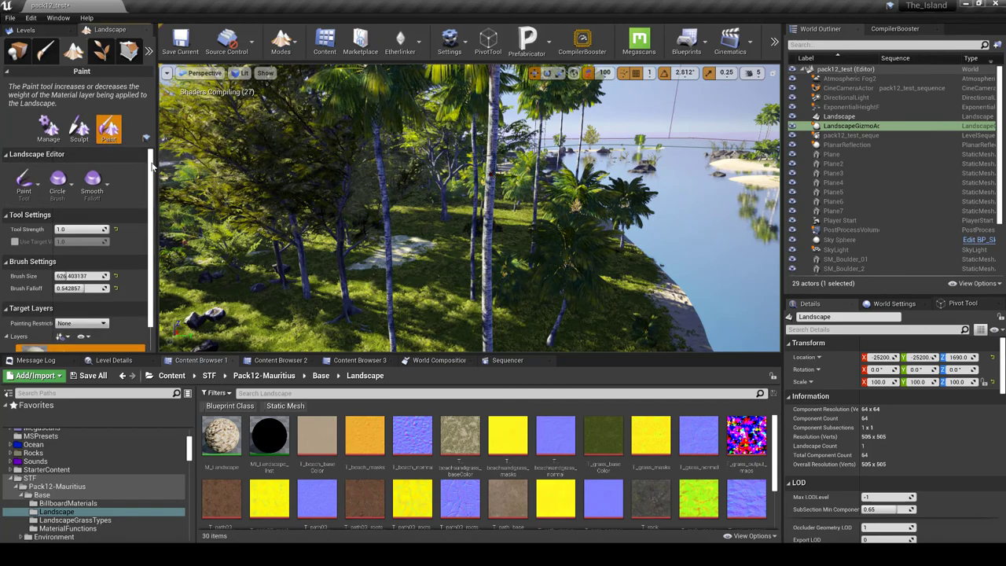
scroll(45, 205, down, 5)
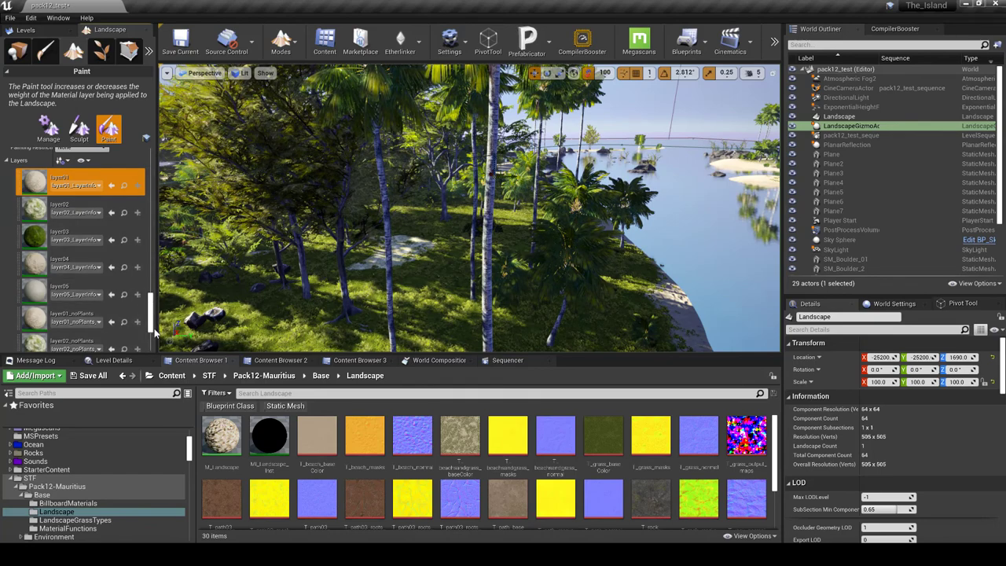
scroll(153, 330, down, 5)
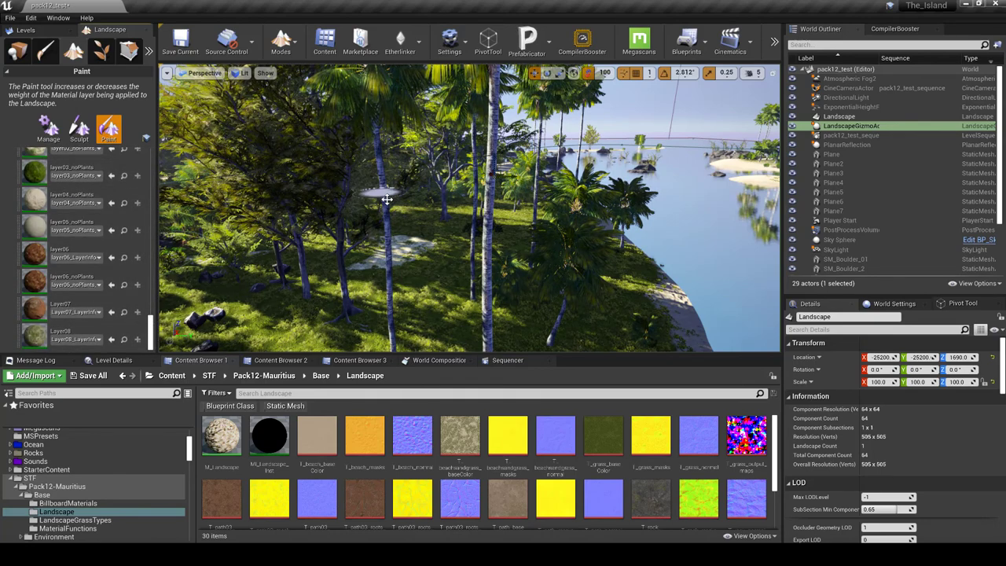
right_drag(399, 221, 334, 222)
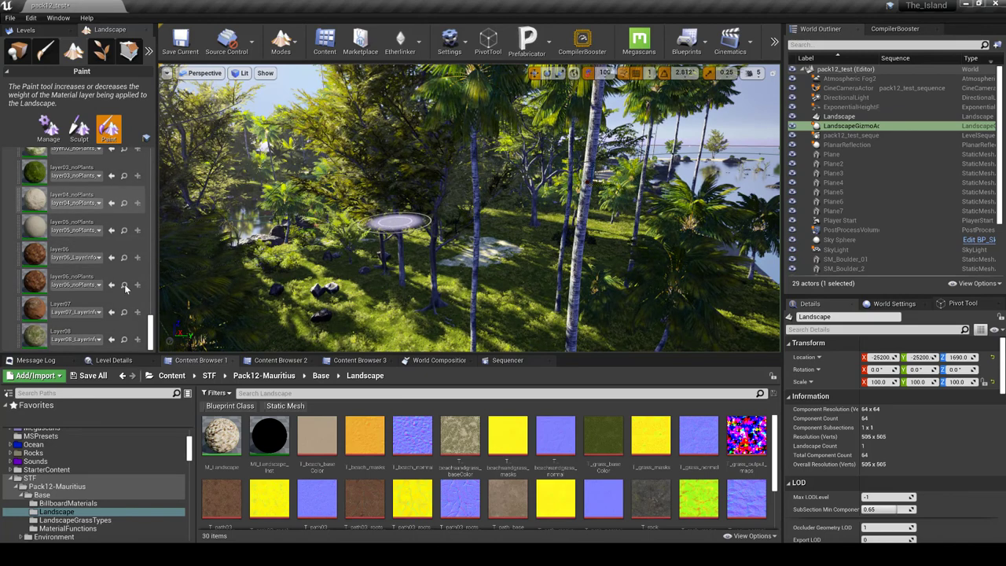
scroll(145, 330, up, 10)
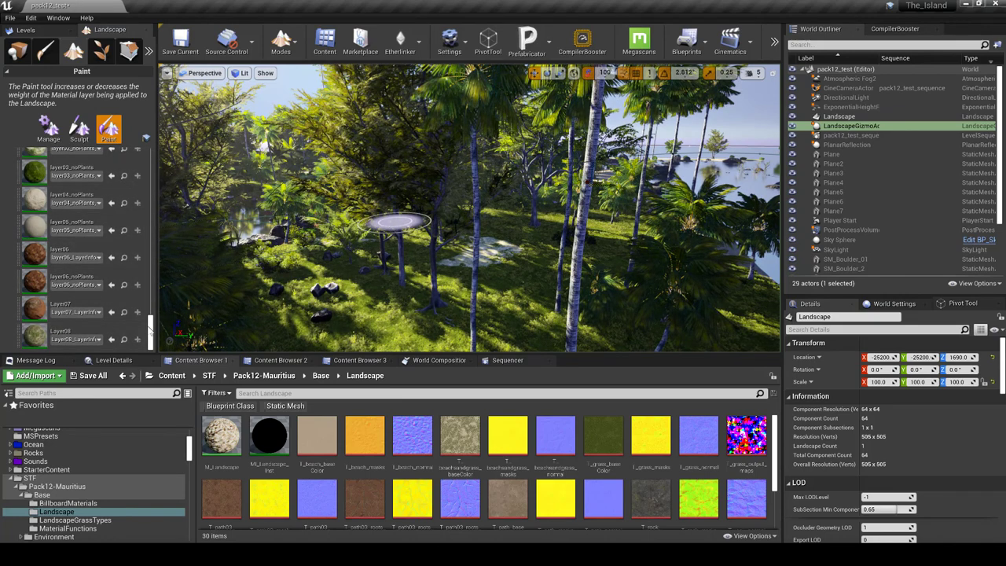
Inspect the landscape around the island, from the sandy beach and boulders to an overview from above
mouse_move(588, 183)
right_down()
mouse_move(550, 259)
mouse_move(503, 260)
mouse_move(480, 243)
mouse_move(464, 224)
mouse_move(481, 228)
mouse_move(489, 199)
mouse_move(495, 244)
mouse_move(468, 193)
mouse_move(488, 235)
mouse_move(484, 202)
mouse_move(429, 204)
right_up()
right_drag(491, 240, 491, 240)
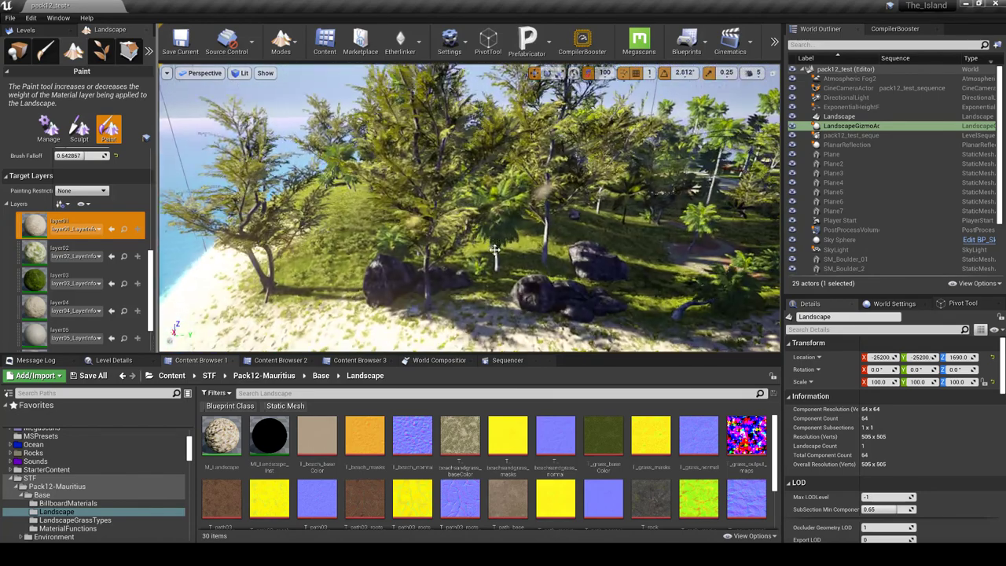
right_drag(597, 287, 583, 274)
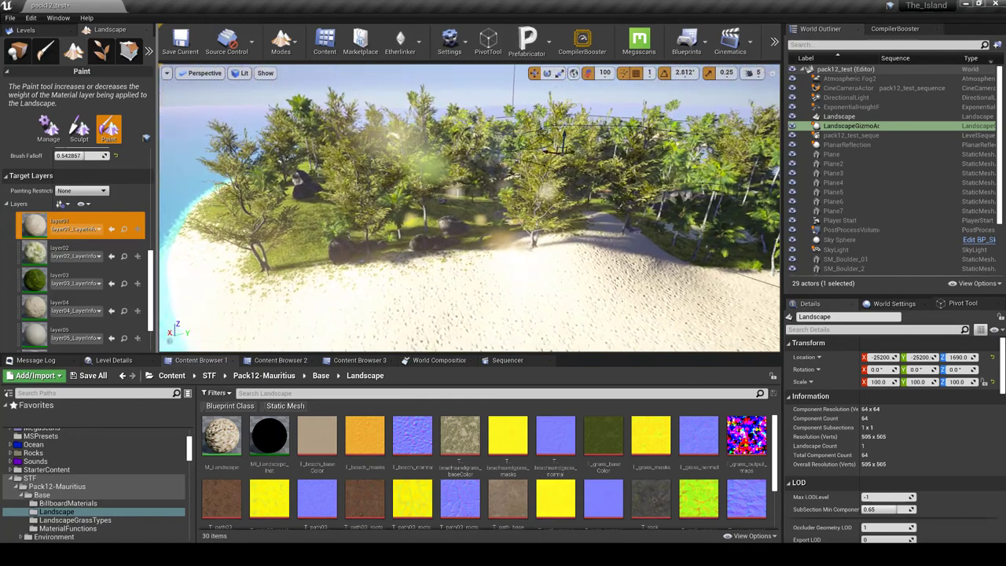
right_drag(471, 208, 471, 208)
right_drag(583, 274, 583, 274)
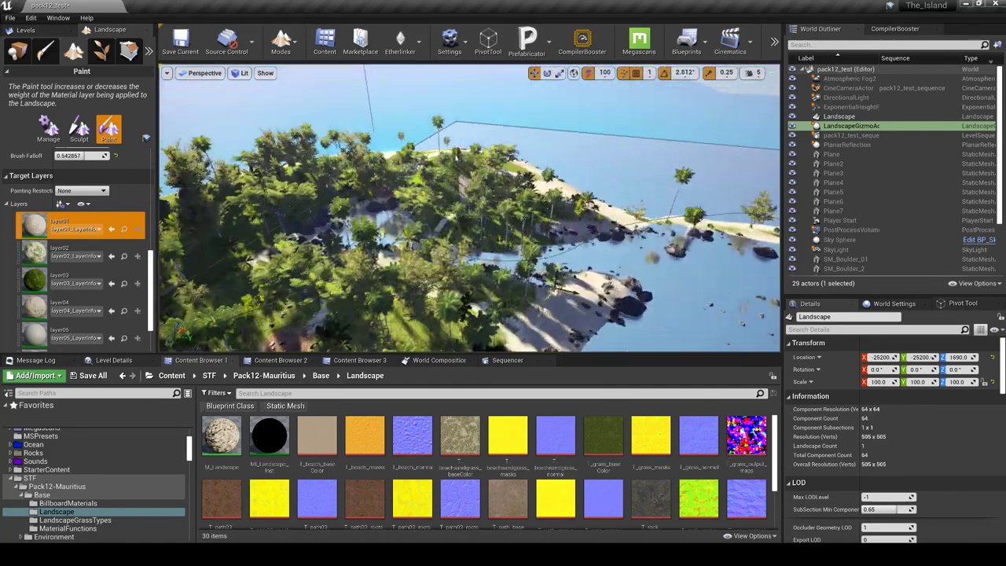
Open the Base/LandscapeGrassTypes folder and inspect the grass and flowers on the forest floor
click(321, 375)
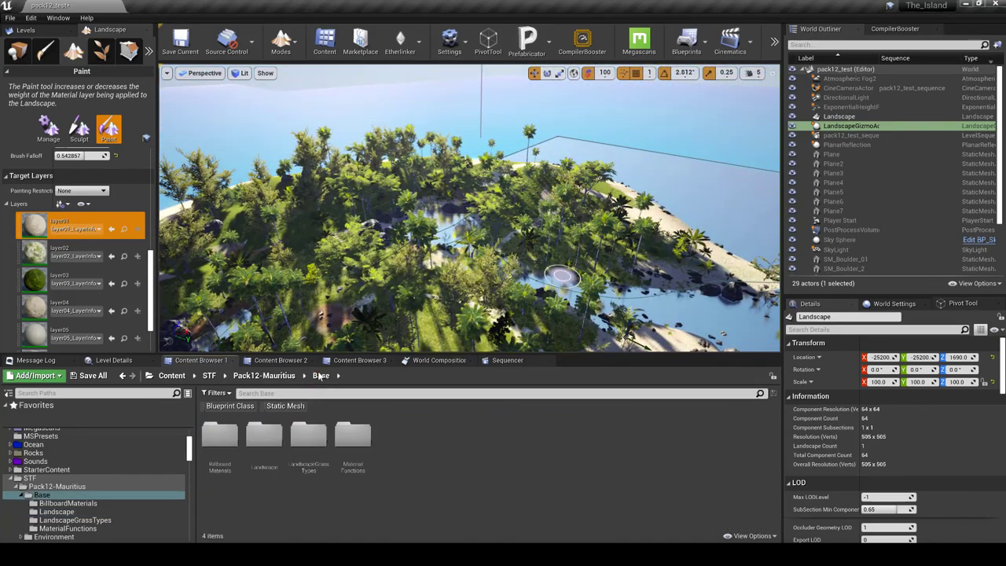
double_click(313, 438)
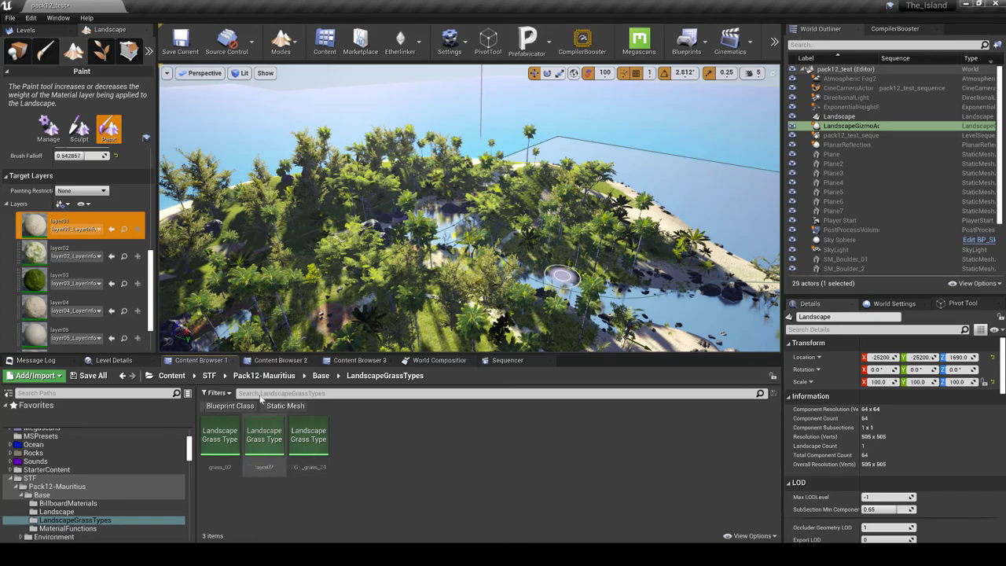
key(w)
mouse_move(444, 292)
right_down()
mouse_move(443, 319)
mouse_move(420, 338)
mouse_move(416, 311)
mouse_move(401, 306)
mouse_move(385, 311)
mouse_move(377, 330)
mouse_move(354, 299)
mouse_move(358, 289)
right_up()
key(w)
key(w)
right_drag(452, 236, 472, 235)
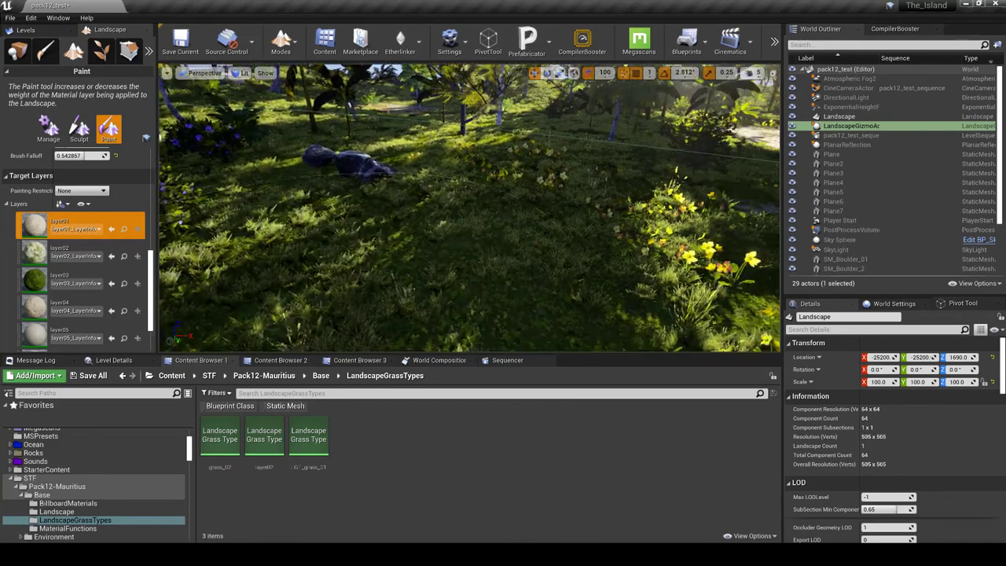
right_drag(359, 238, 359, 238)
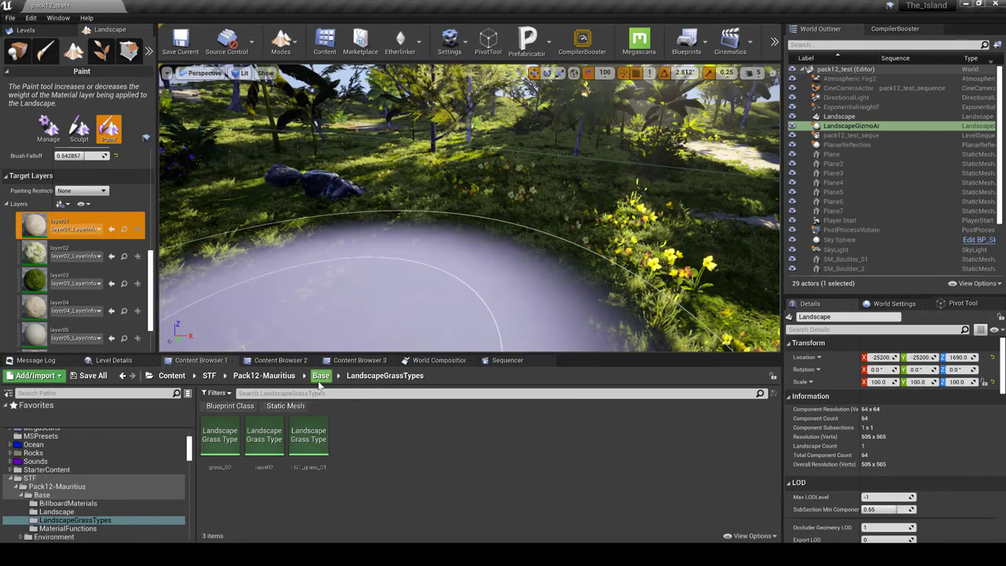
Open the Base/MaterialFunctions folder and compare its Layer07 and Layer08 info assets with the landscape's paint layers
click(320, 376)
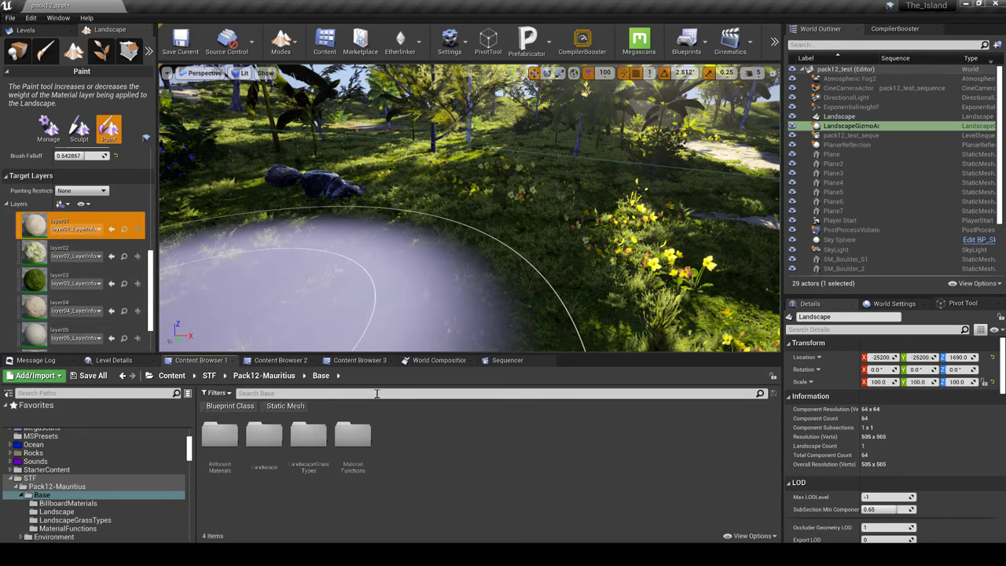
double_click(353, 435)
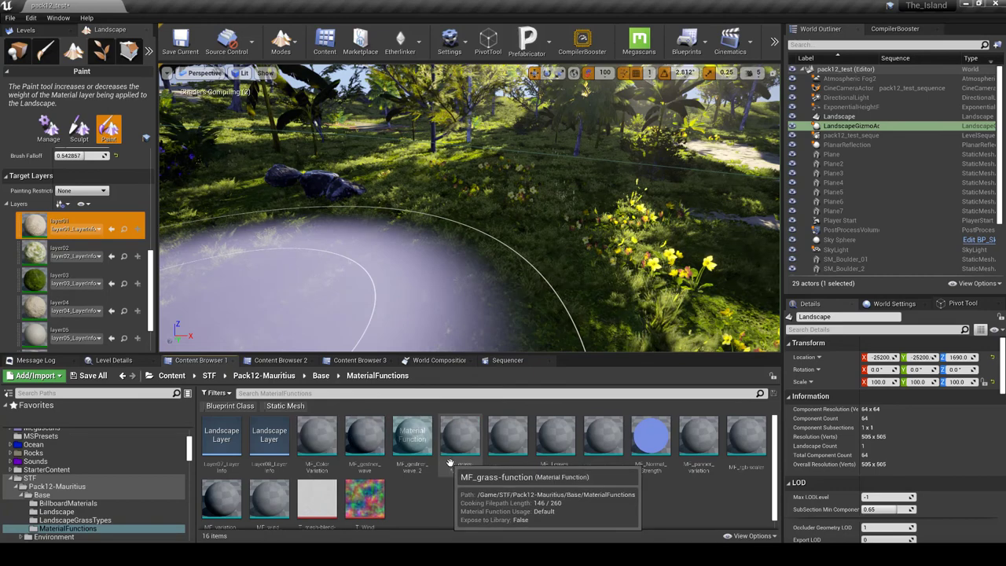
right_drag(474, 306, 474, 306)
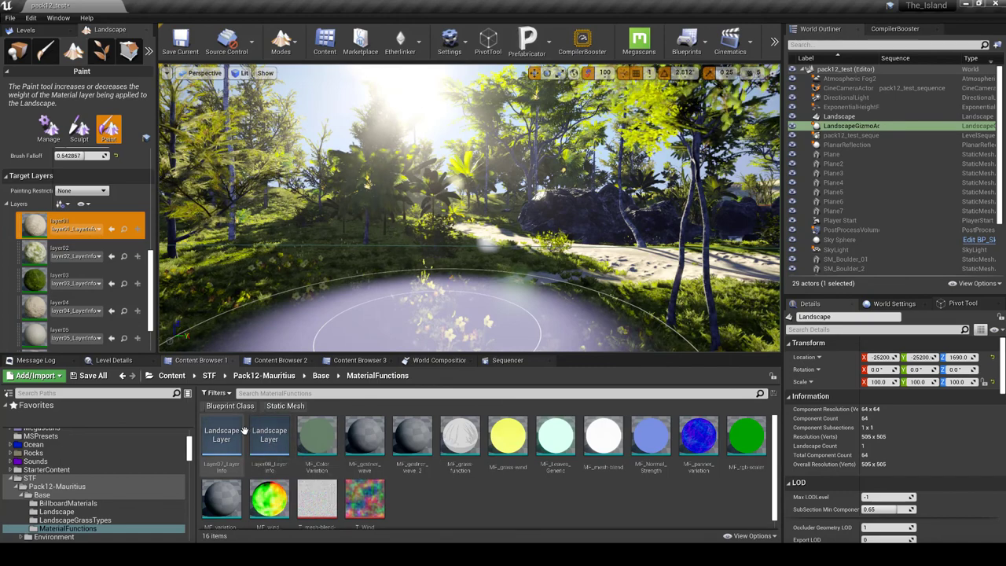
scroll(149, 310, down, 3)
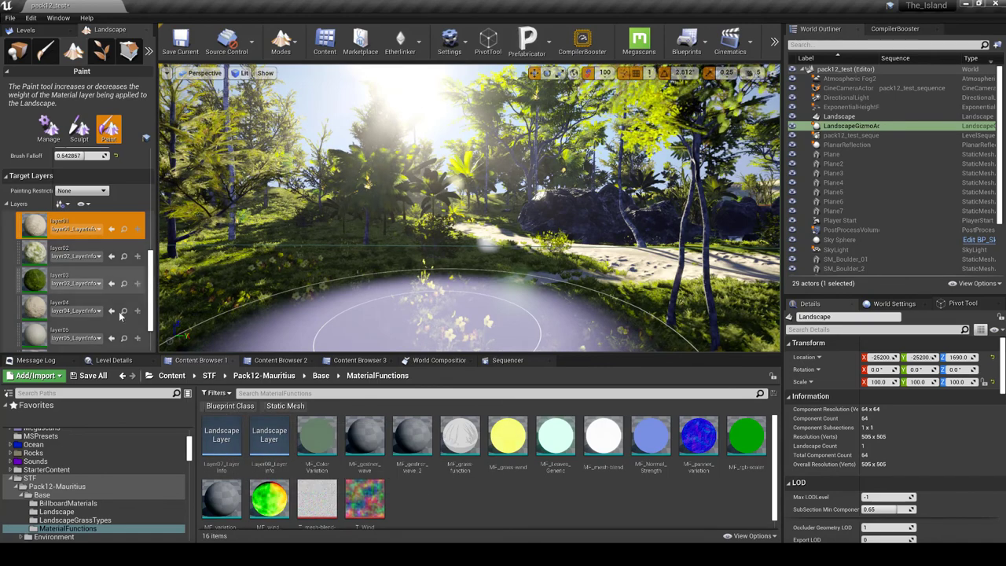
scroll(149, 312, down, 5)
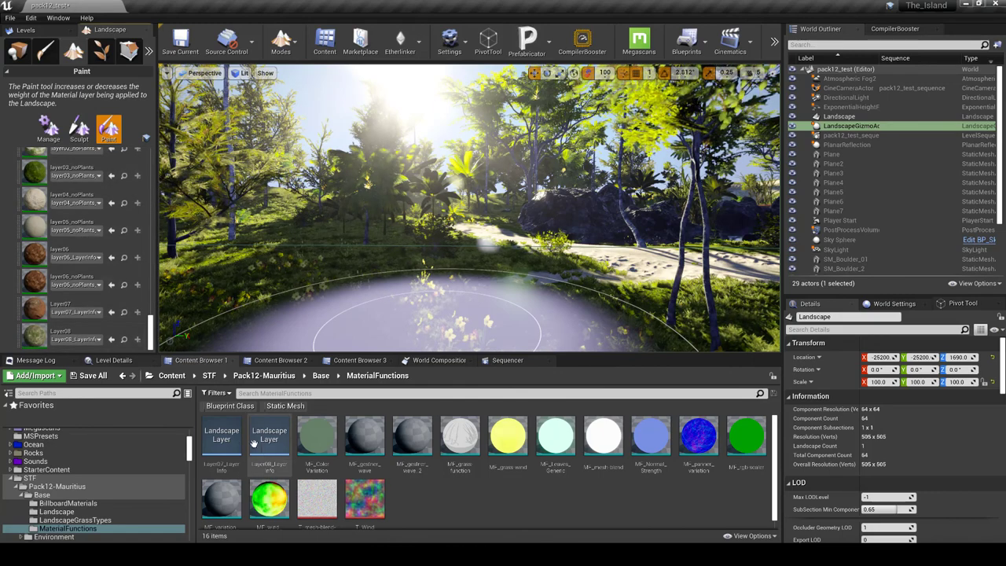
Revisit the LandscapeGrassTypes and Landscape folders, and return to the Base folder
click(321, 375)
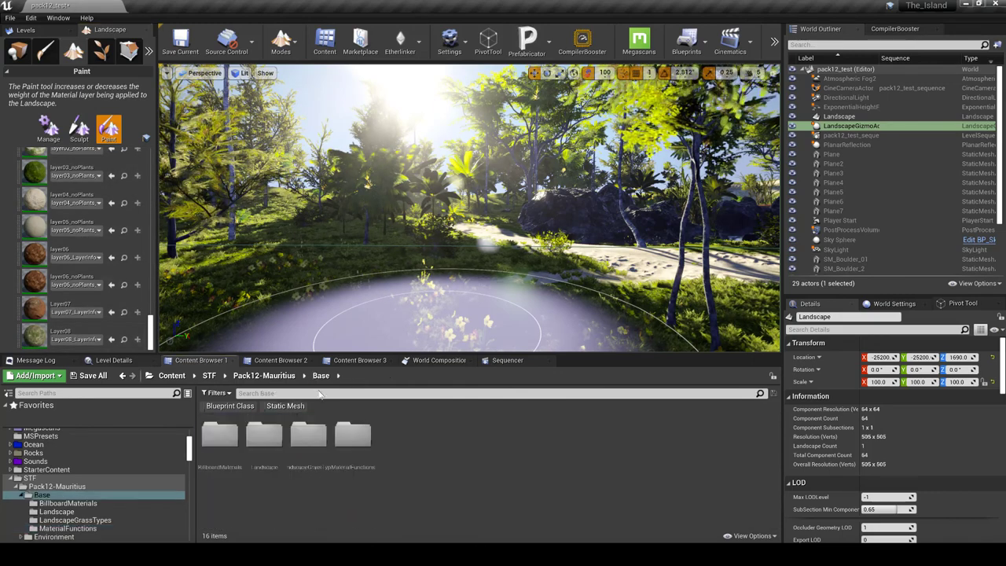
double_click(308, 428)
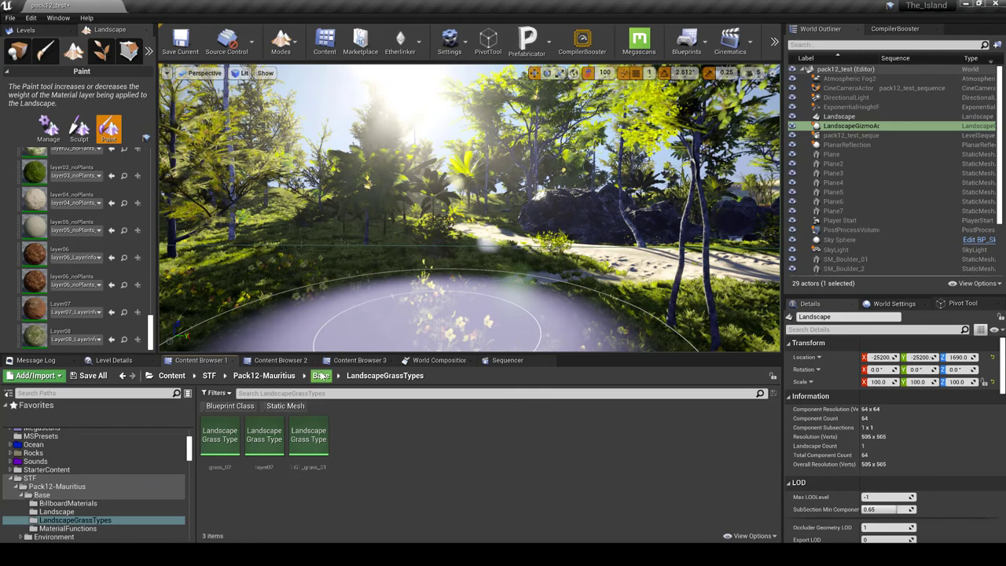
click(320, 375)
double_click(265, 437)
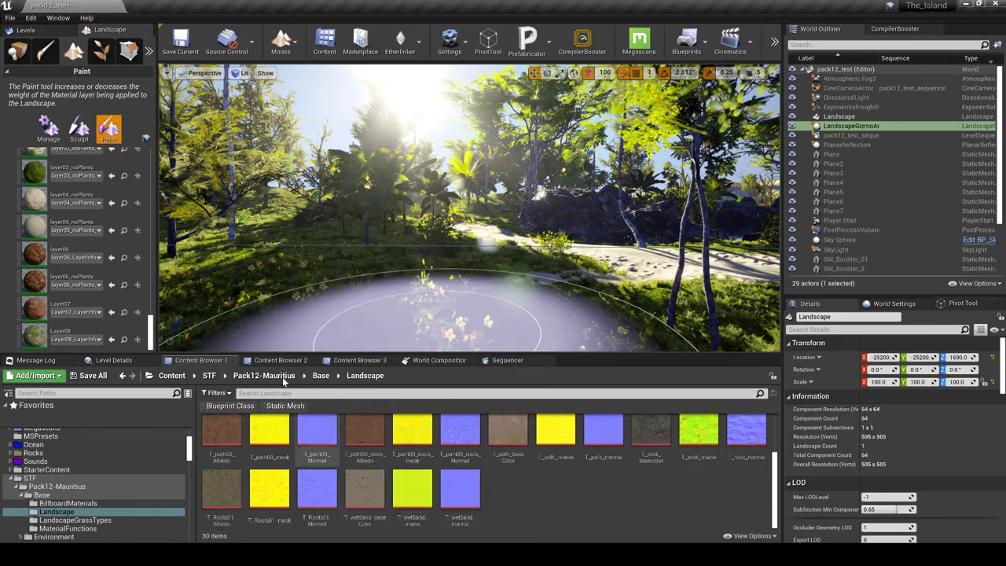
click(314, 375)
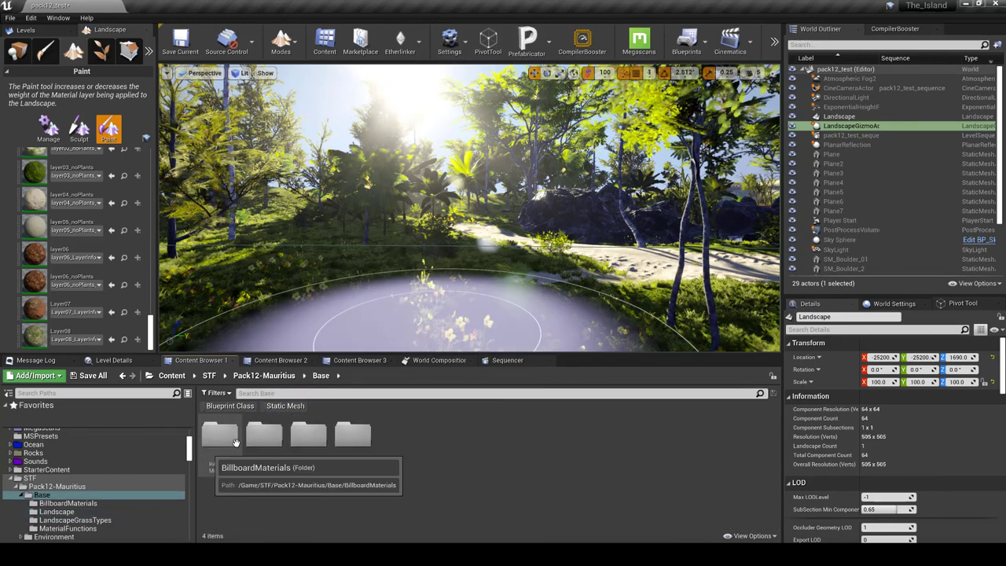